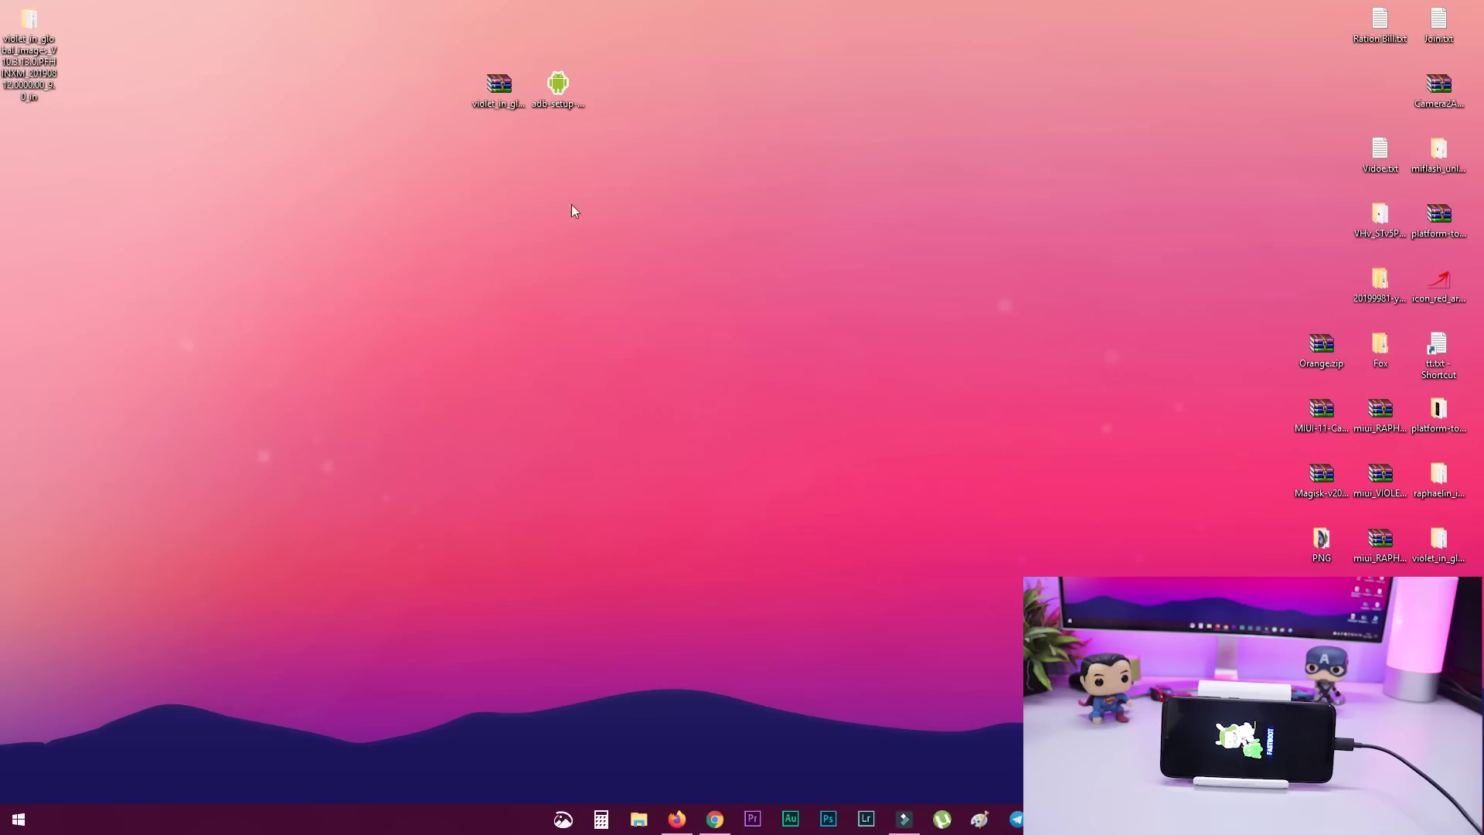
Step: Extract the violet_in_global_images firmware archive directly onto the desktop
{"action": "double_click", "coordinate": [499, 100]}
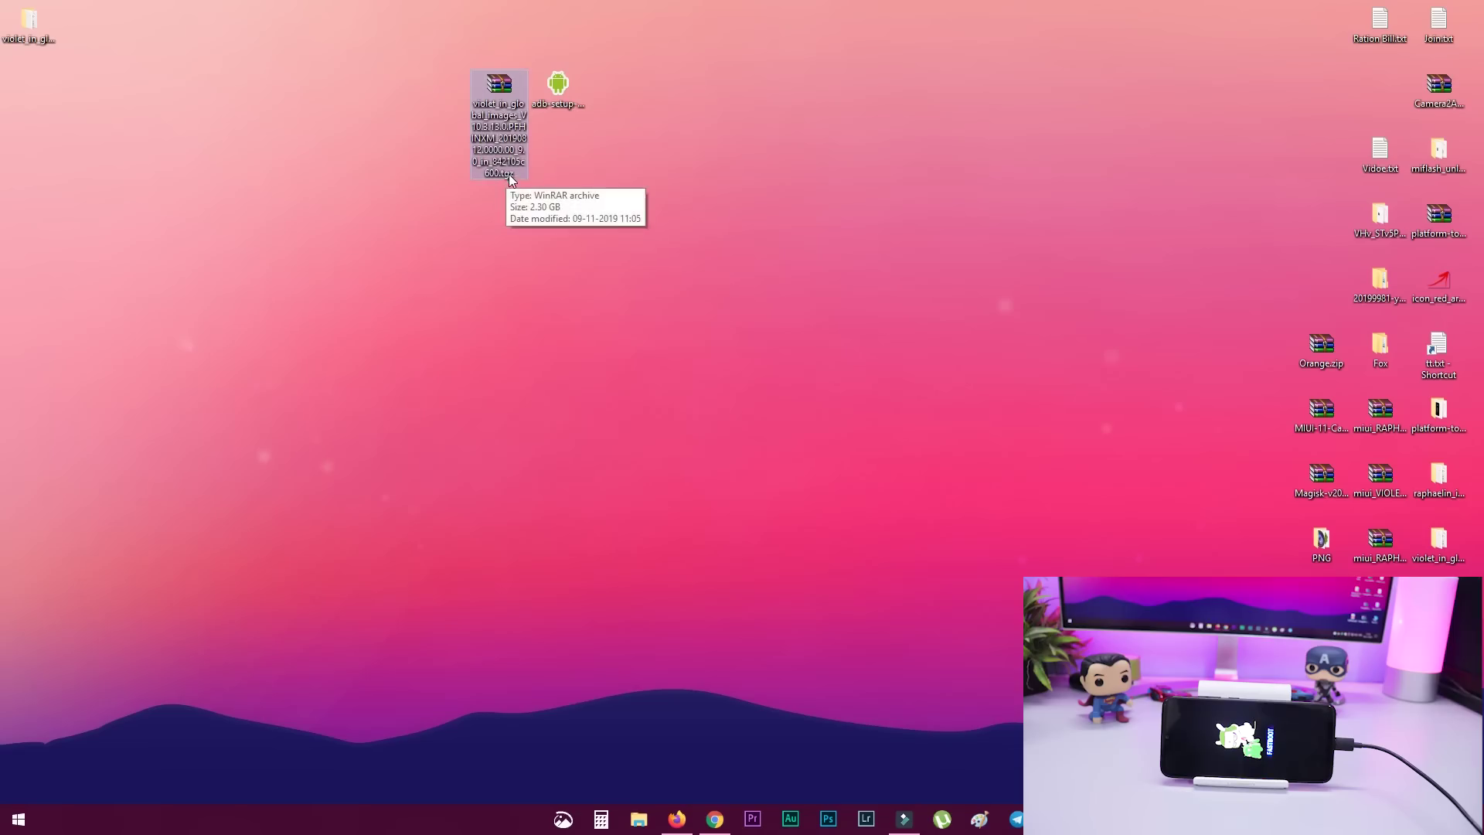
{"action": "double_click", "coordinate": [563, 112]}
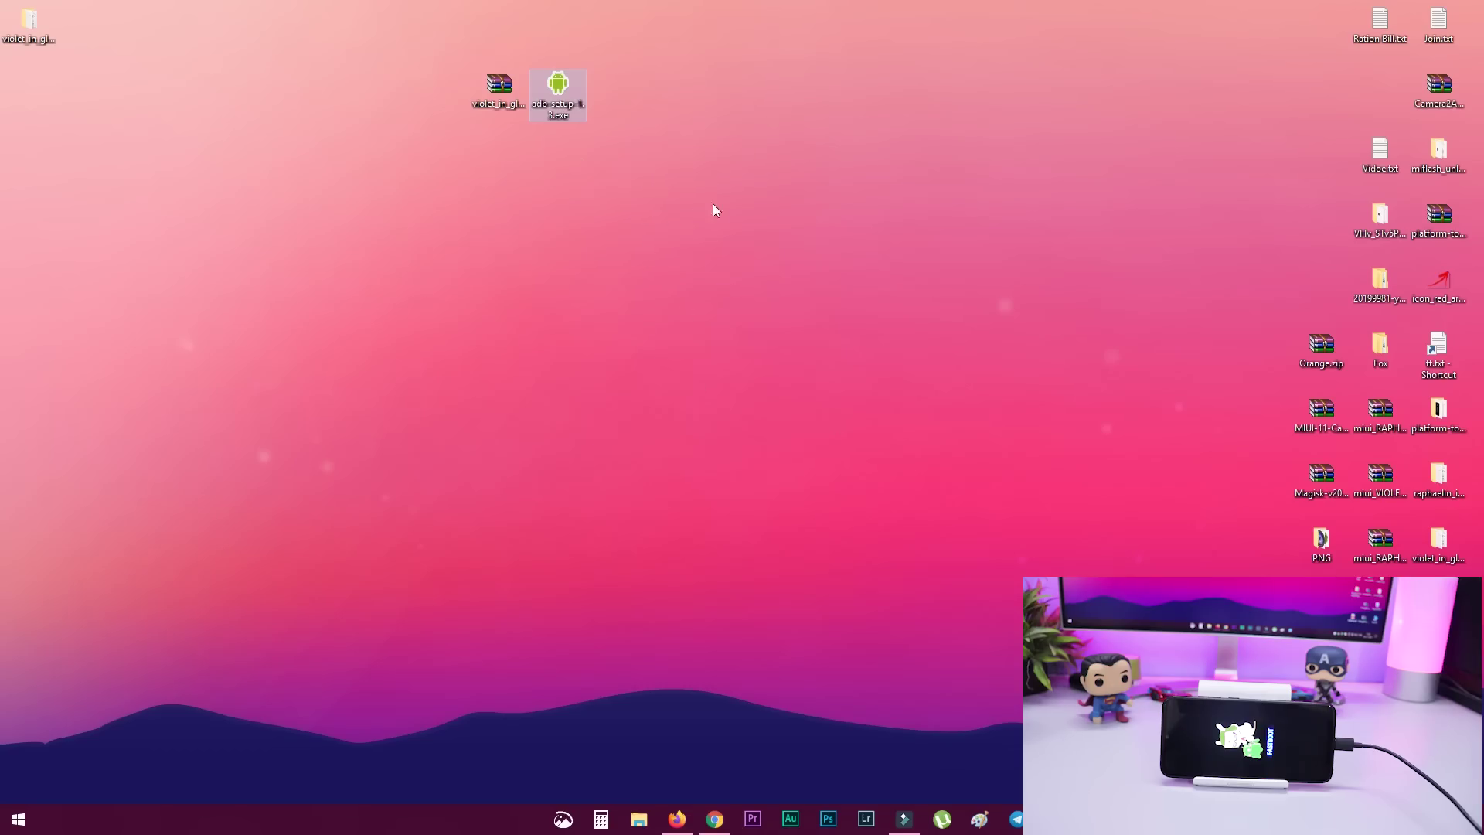
{"action": "left_click", "coordinate": [503, 104]}
{"action": "right_click", "coordinate": [504, 103]}
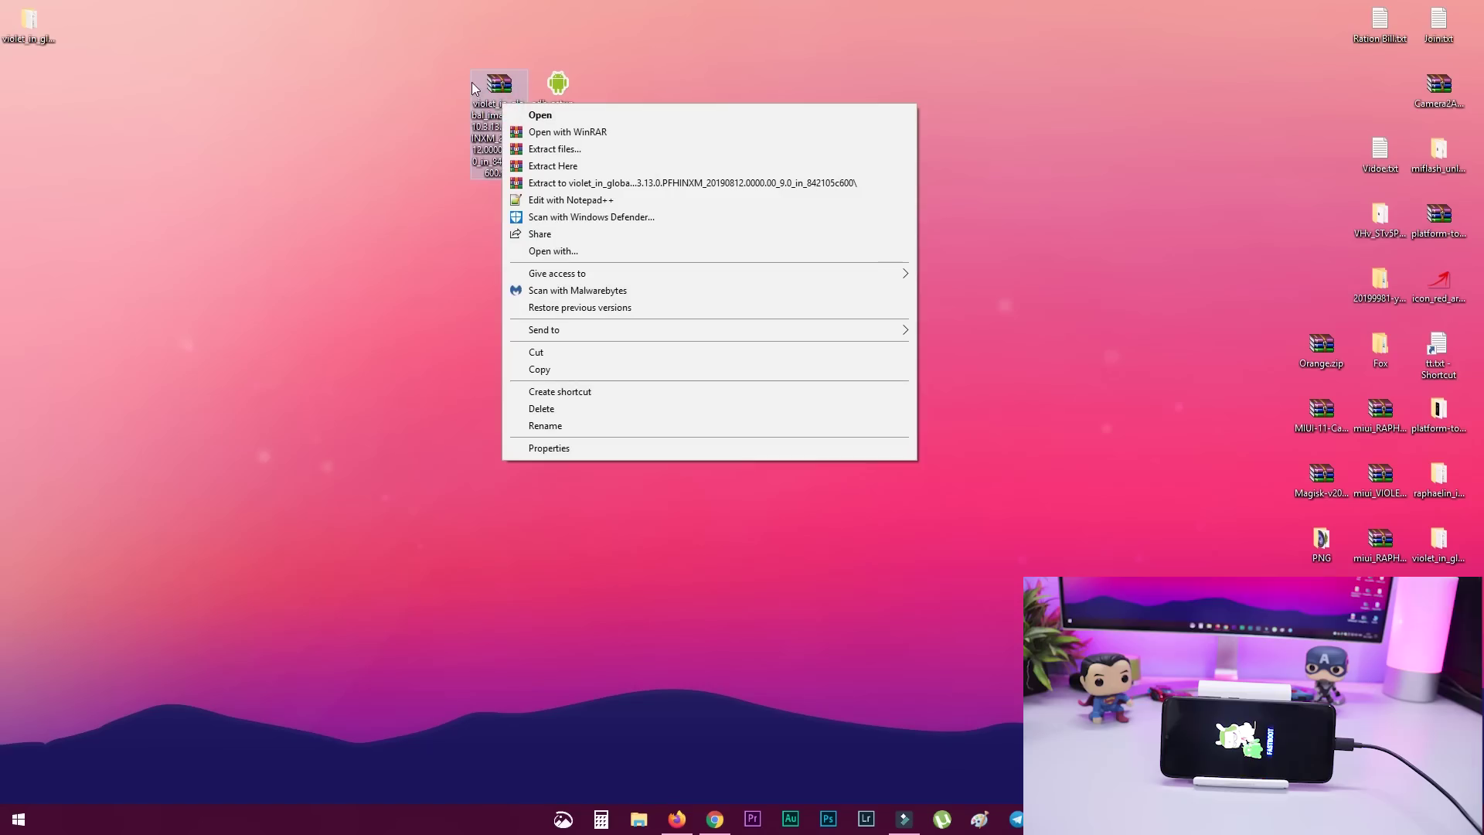
{"action": "left_click", "coordinate": [532, 171]}
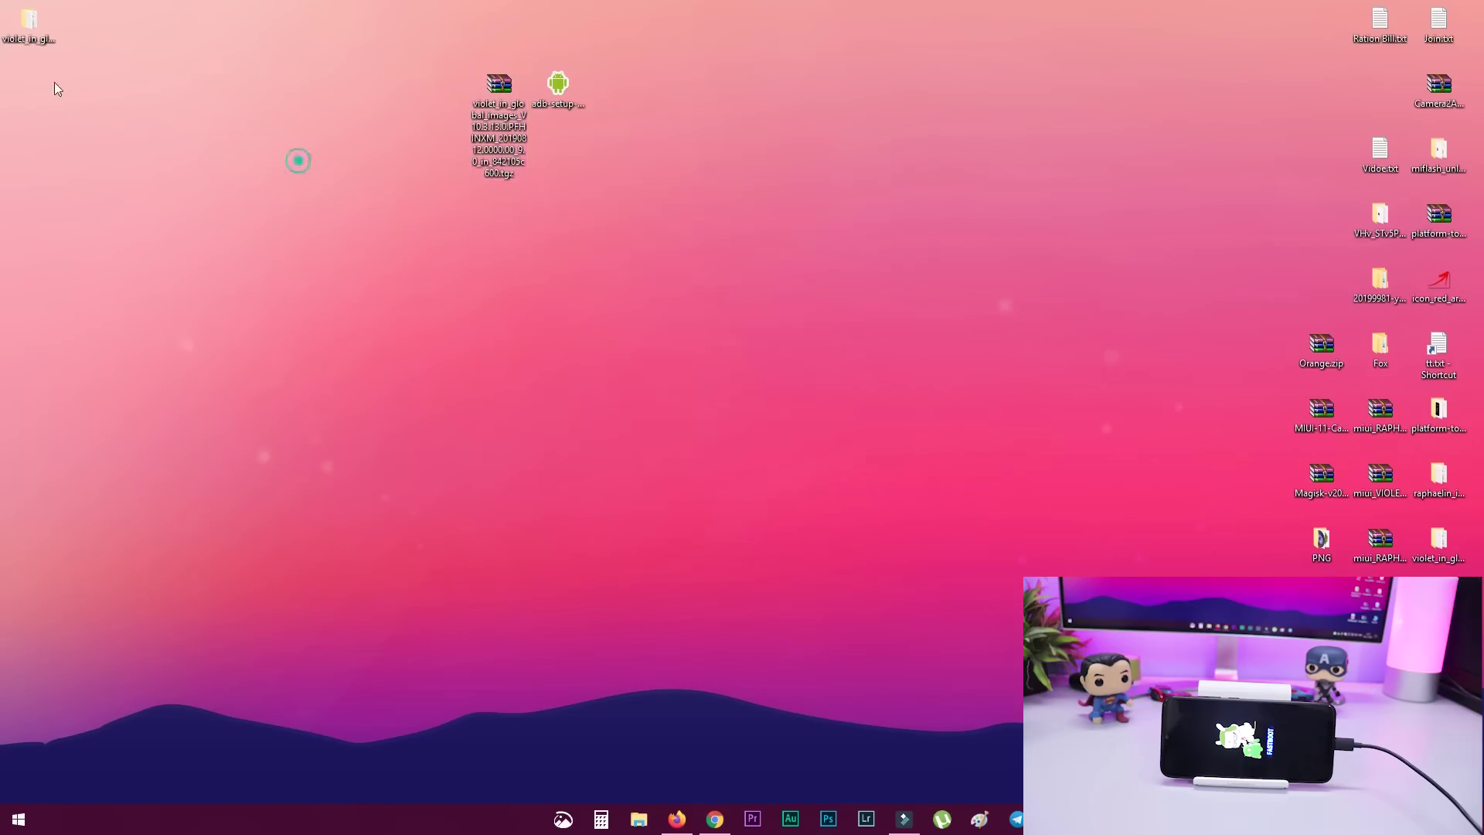
Step: Move the firmware archive aside on the desktop and place the extracted violet_in_global_images folder beside the ADB setup file
{"action": "left_click_drag", "start_coordinate": [27, 1], "coordinate": [233, 97]}
{"action": "left_click_drag", "start_coordinate": [499, 87], "coordinate": [147, 86]}
{"action": "left_click_drag", "start_coordinate": [29, 22], "coordinate": [476, 94]}
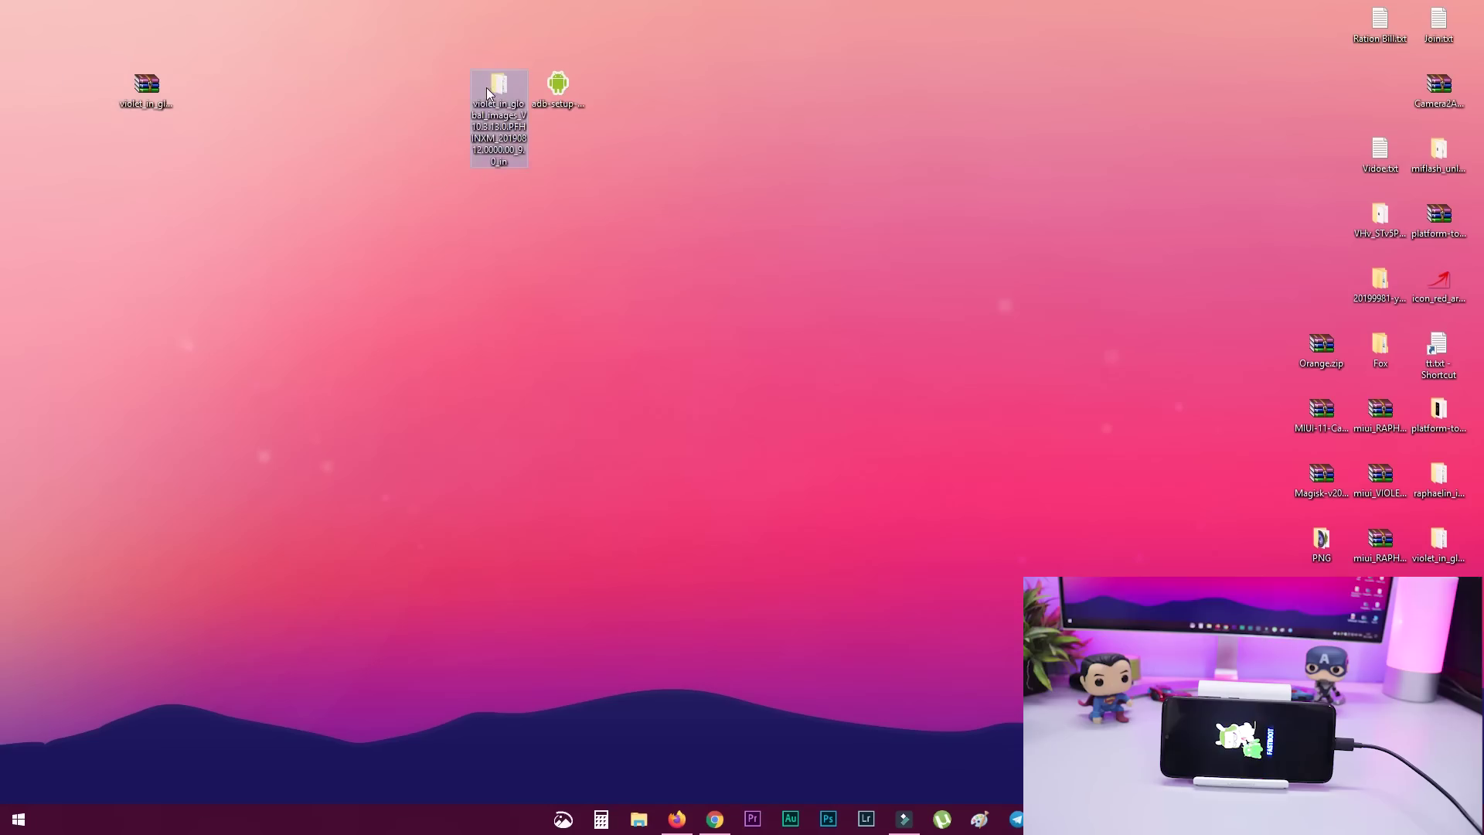
{"action": "double_click", "coordinate": [510, 89]}
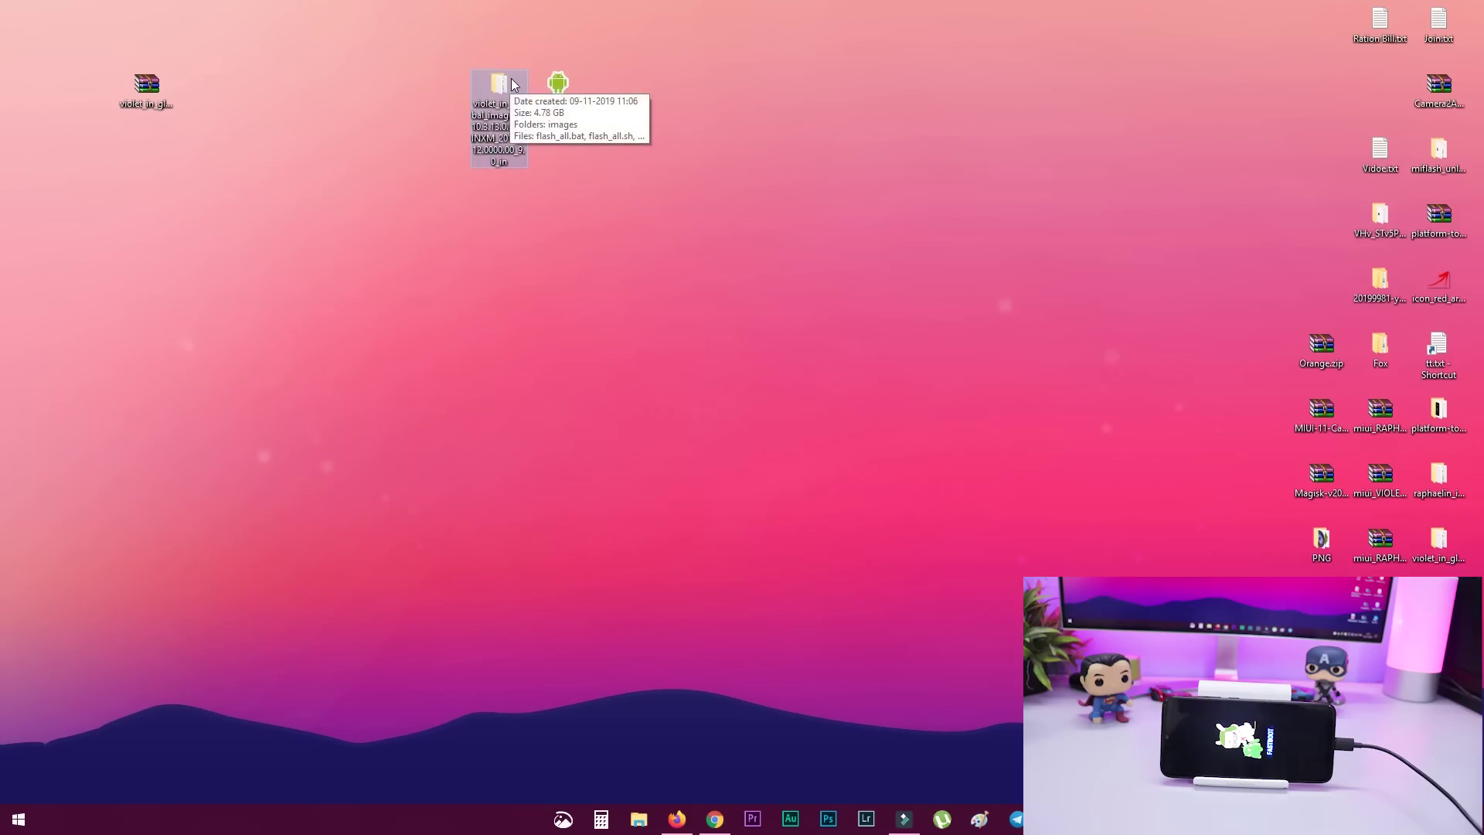
Step: Run the ADB setup file and agree to install ADB and Fastboot, system-wide ADB and the device drivers
{"action": "left_click", "coordinate": [574, 112]}
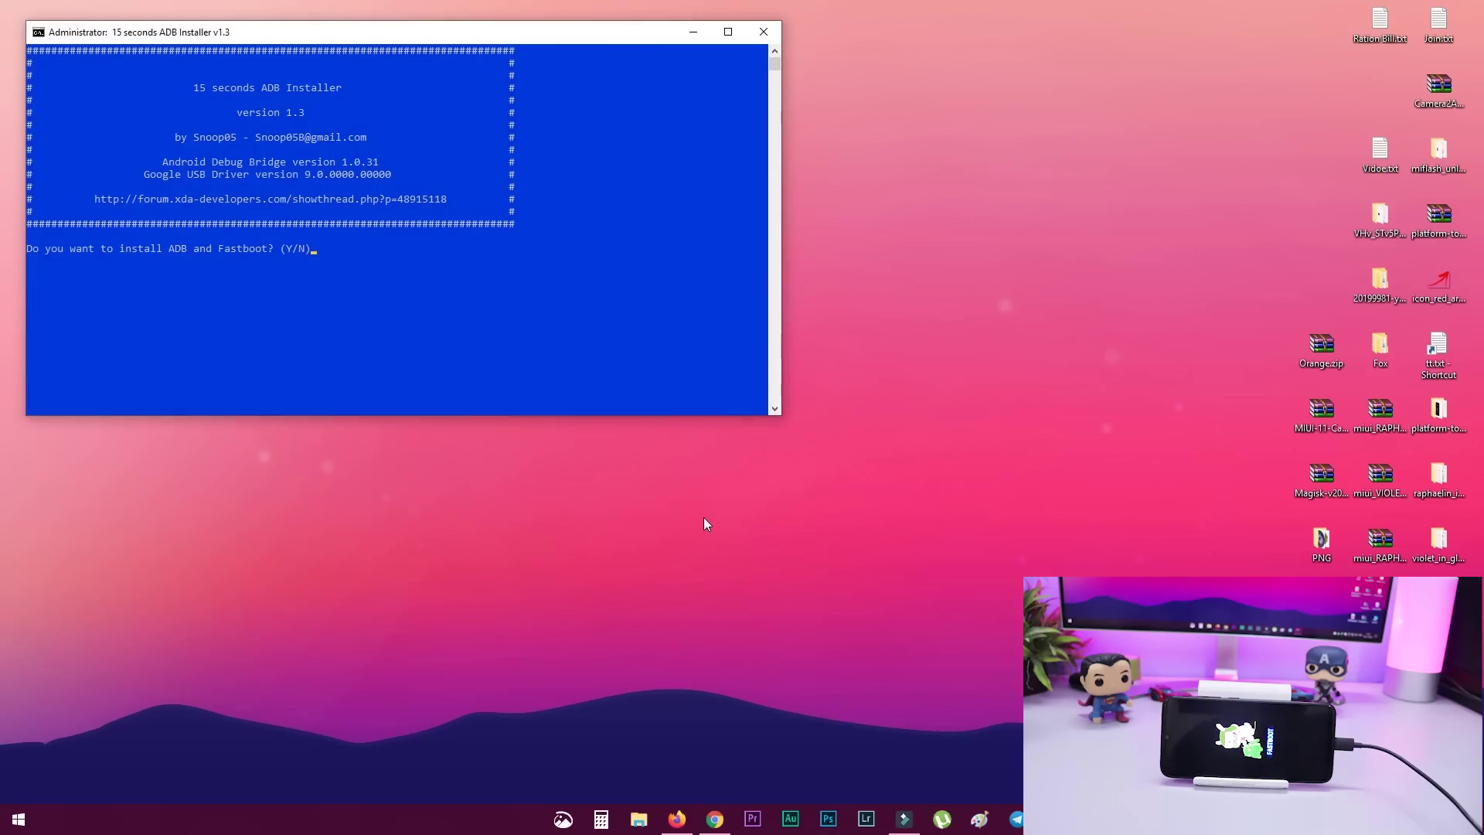
{"action": "key", "text": "Return"}
{"action": "type", "text": "y"}
{"action": "key", "text": "Return"}
{"action": "type", "text": "y"}
{"action": "key", "text": "Return"}
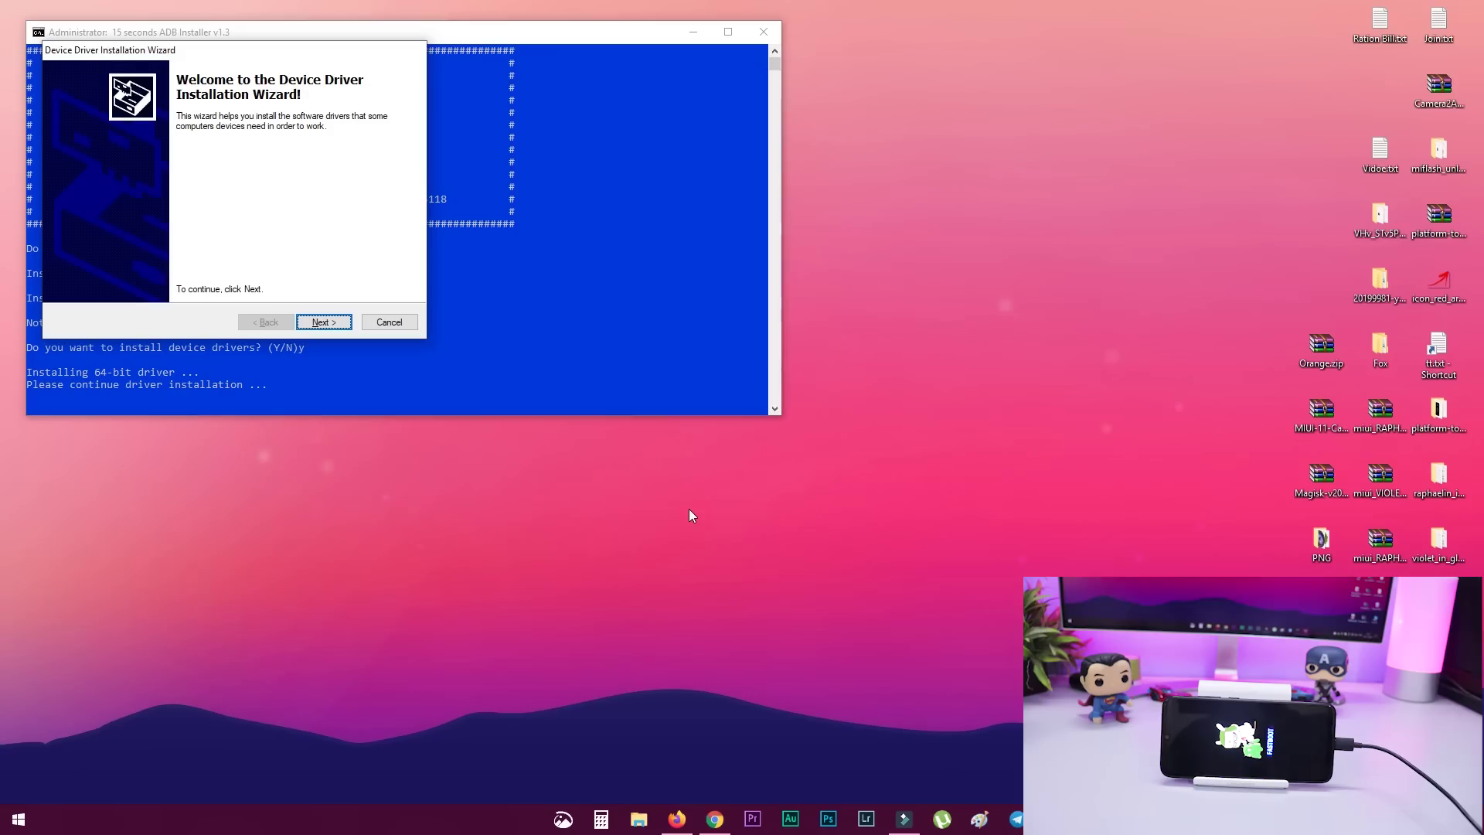
Step: Complete the Device Driver Installation Wizard and close the ADB installer
{"action": "left_click", "coordinate": [317, 328]}
{"action": "left_click", "coordinate": [317, 328]}
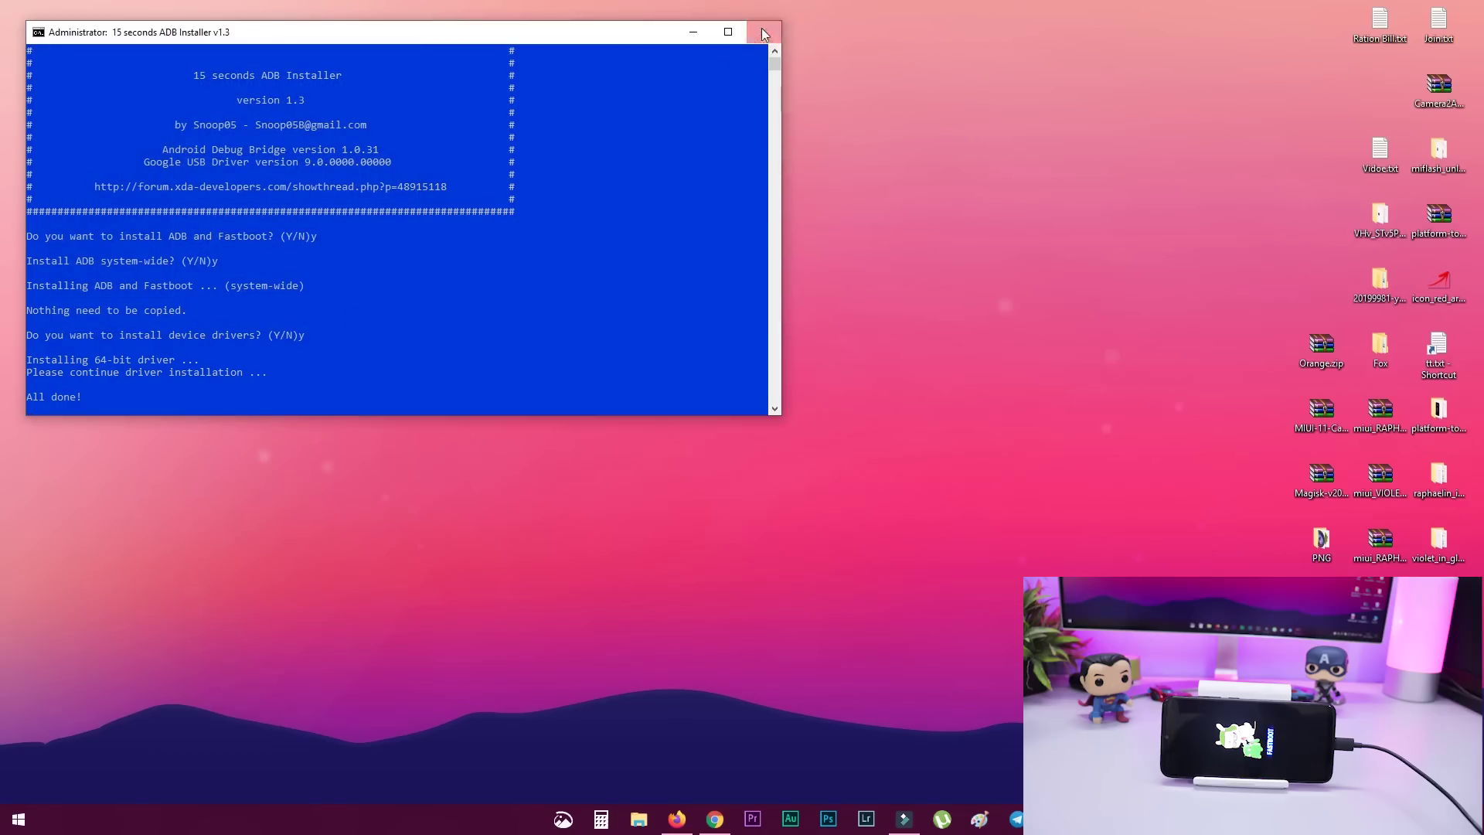
{"action": "left_click", "coordinate": [761, 32]}
{"action": "left_click", "coordinate": [555, 91]}
Step: Open a command window in the adb folder on Local Disk (C:) and move it clear for entering commands
{"action": "left_click", "coordinate": [638, 820]}
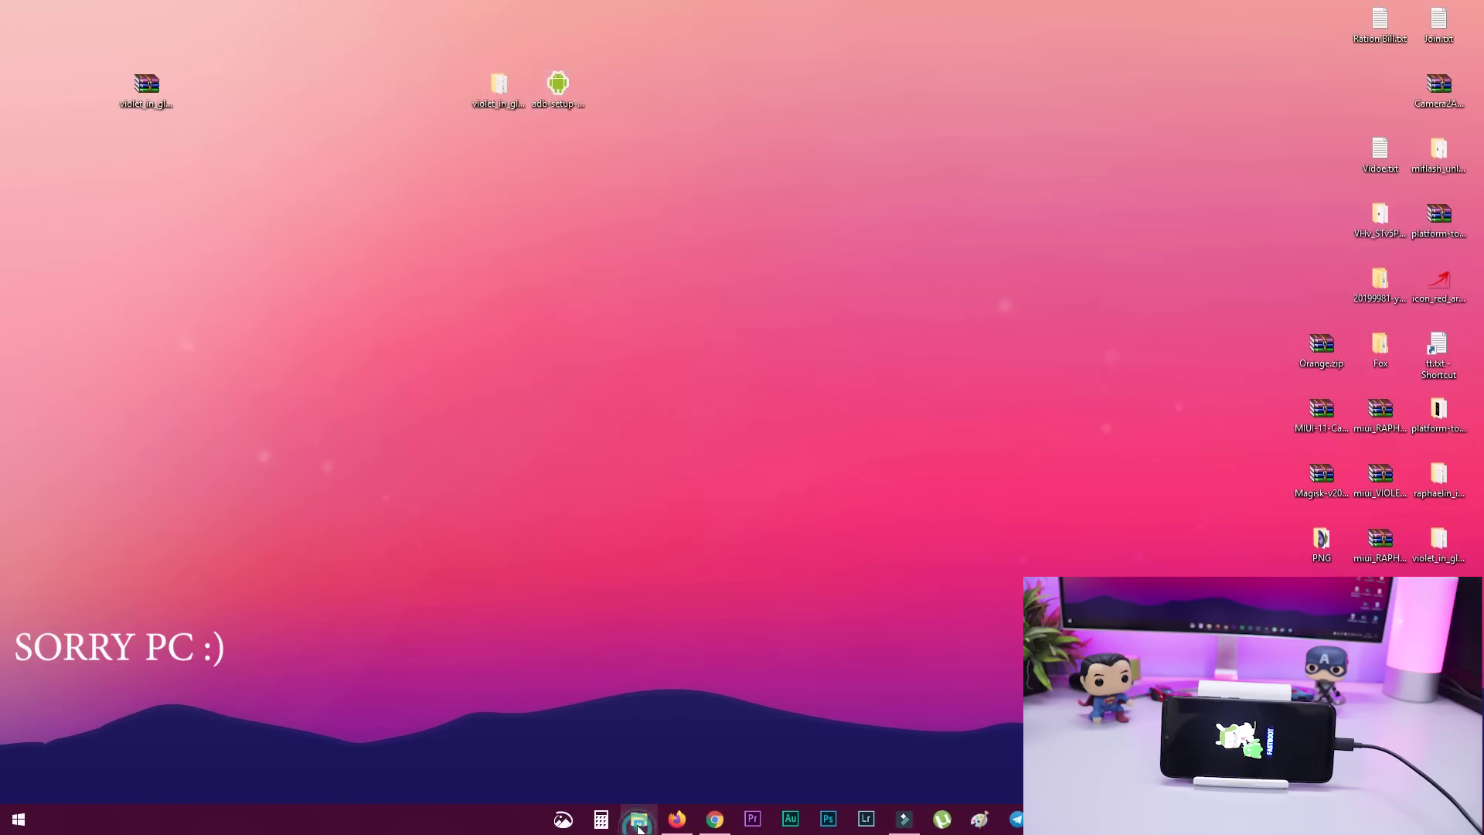
{"action": "left_click", "coordinate": [370, 398]}
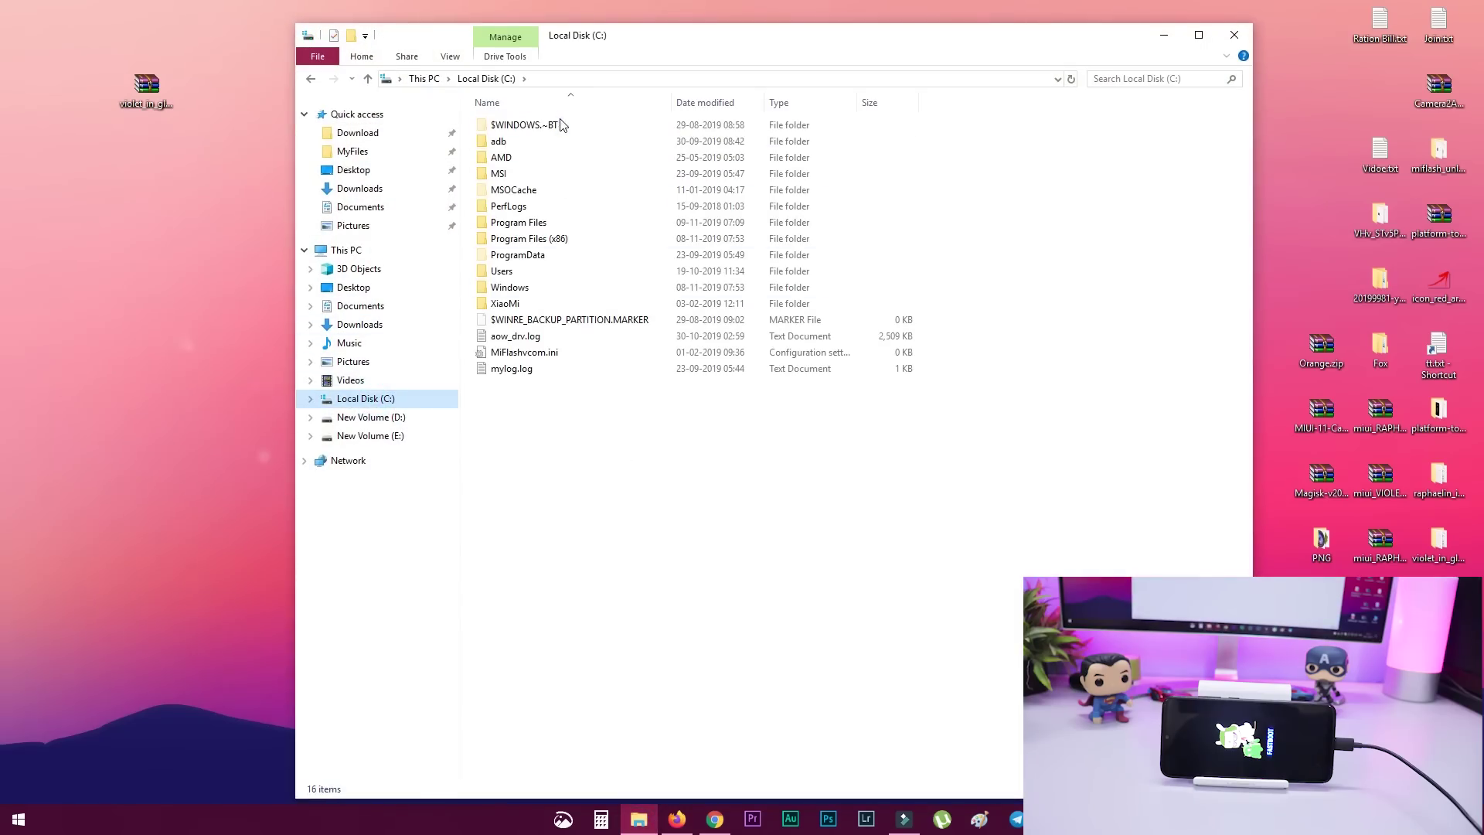
{"action": "double_click", "coordinate": [545, 143]}
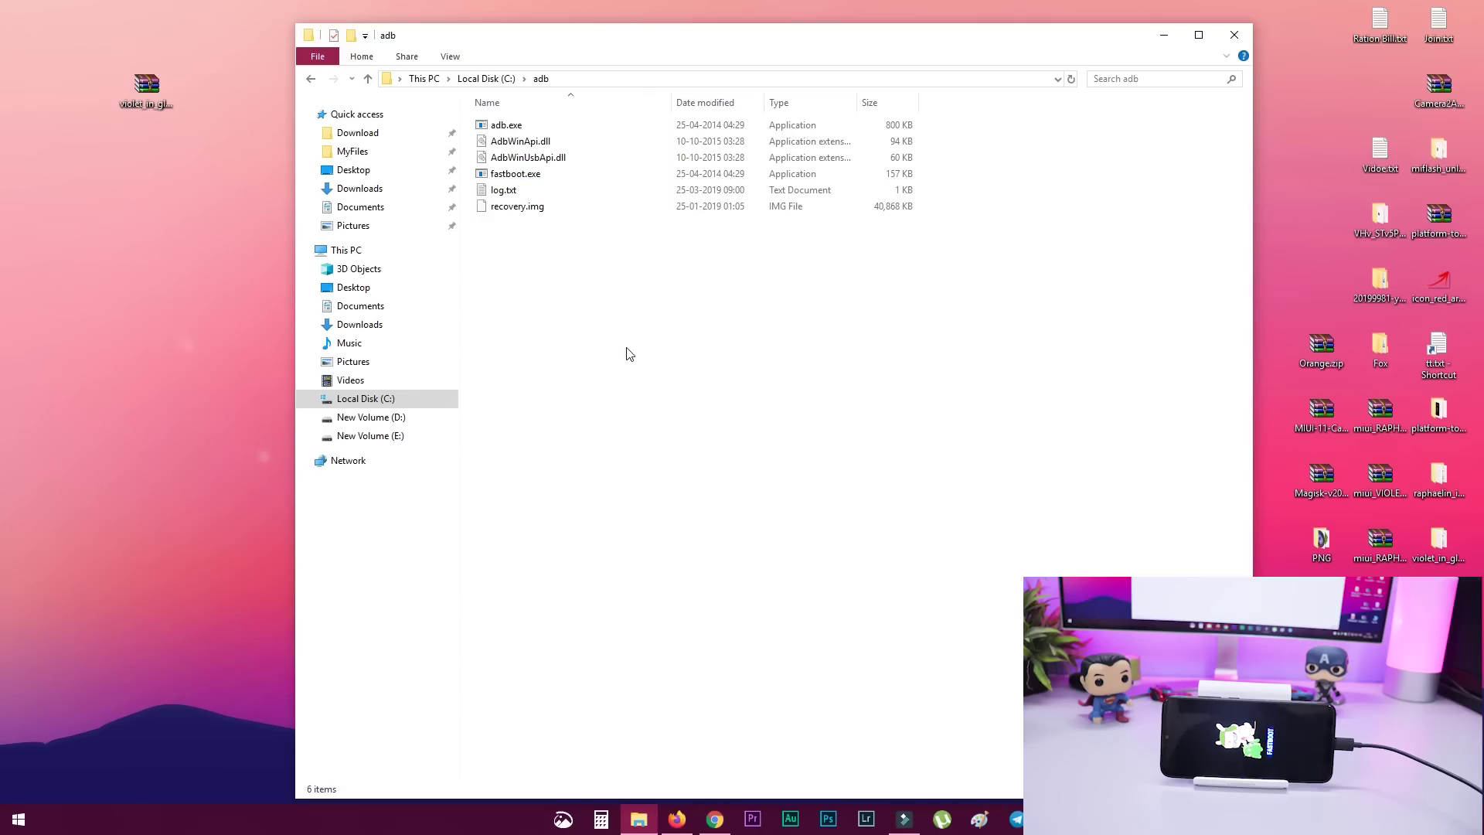
{"action": "right_click", "coordinate": [623, 308], "text": "shift"}
{"action": "left_click", "coordinate": [691, 454]}
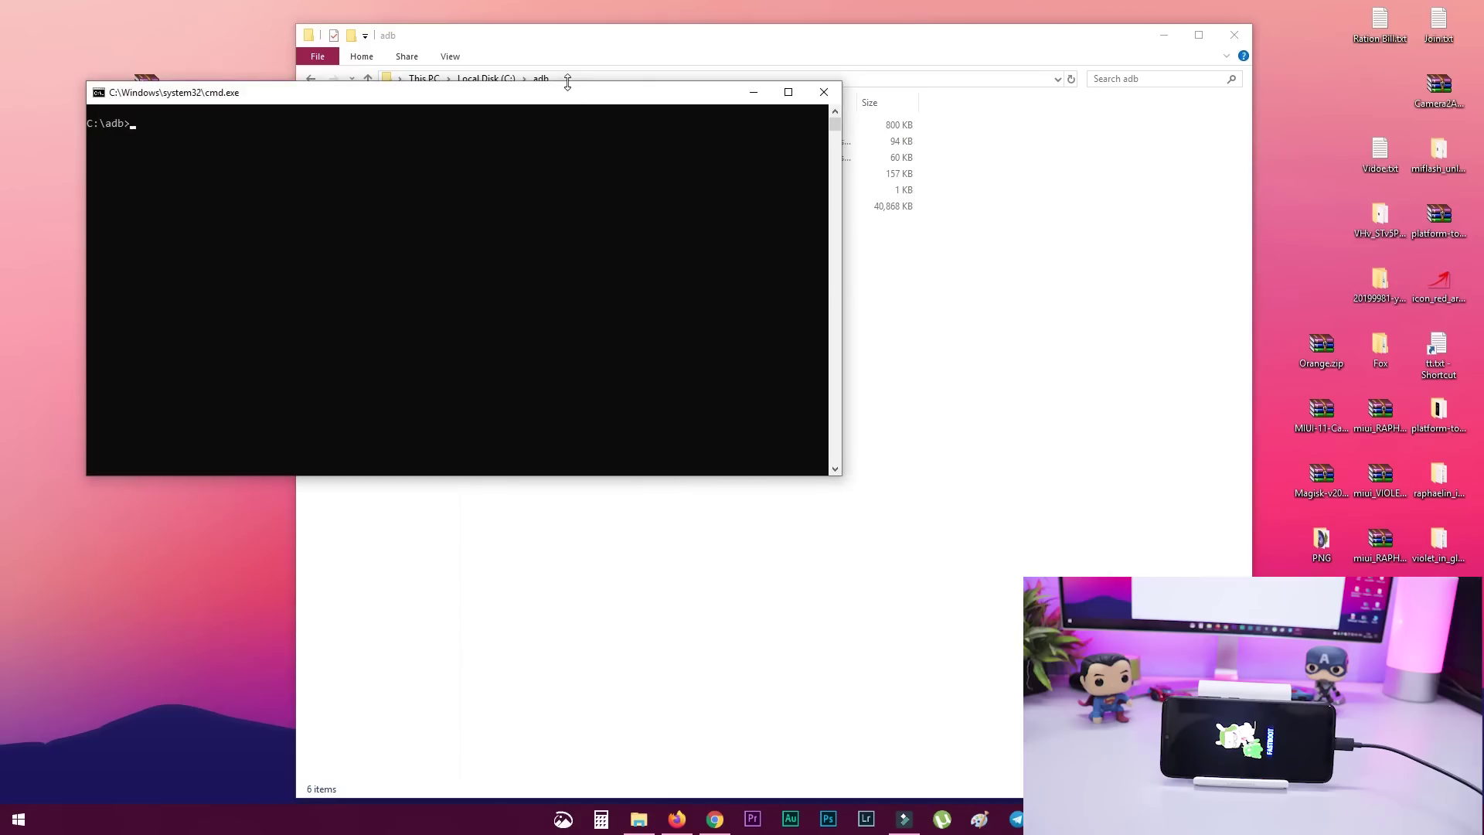
{"action": "left_click_drag", "start_coordinate": [565, 101], "coordinate": [752, 183]}
{"action": "left_click", "coordinate": [703, 247]}
Step: Run "fastboot devices" to check the phone's connection, and close the command window
{"action": "type", "text": "fastboo"}
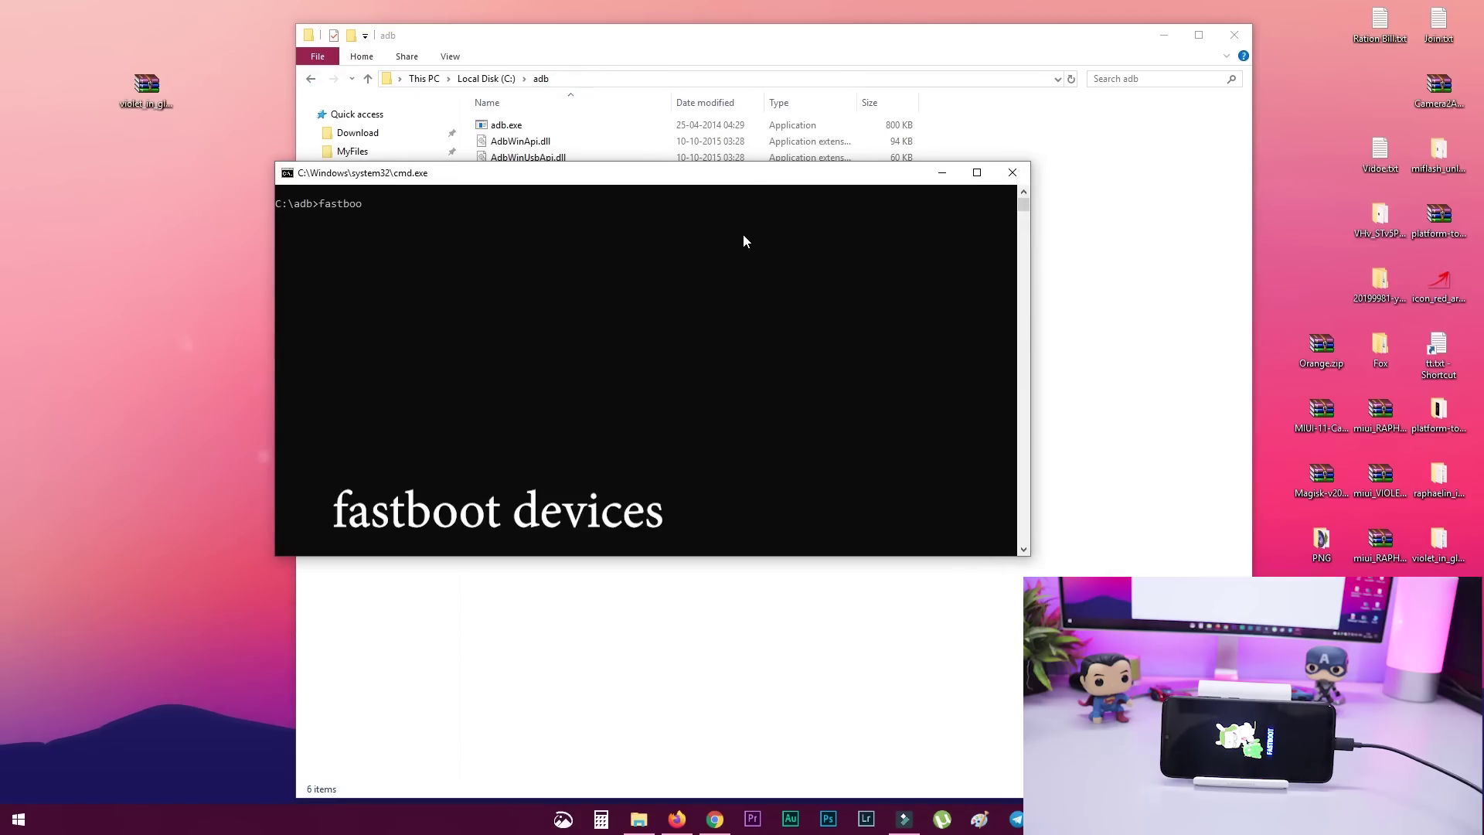
{"action": "type", "text": "t devices"}
{"action": "key", "text": "Return"}
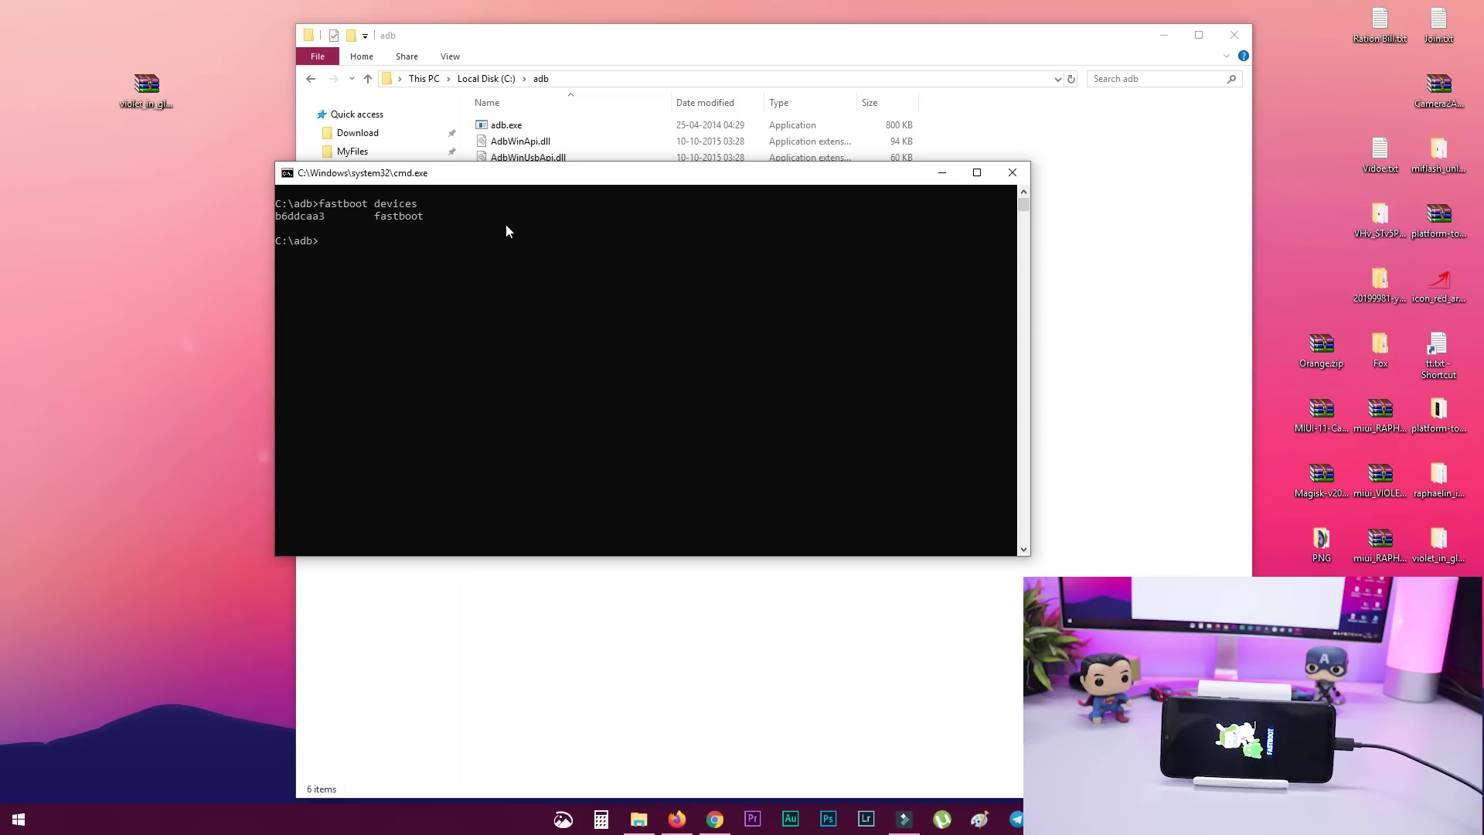
{"action": "left_click", "coordinate": [1027, 176]}
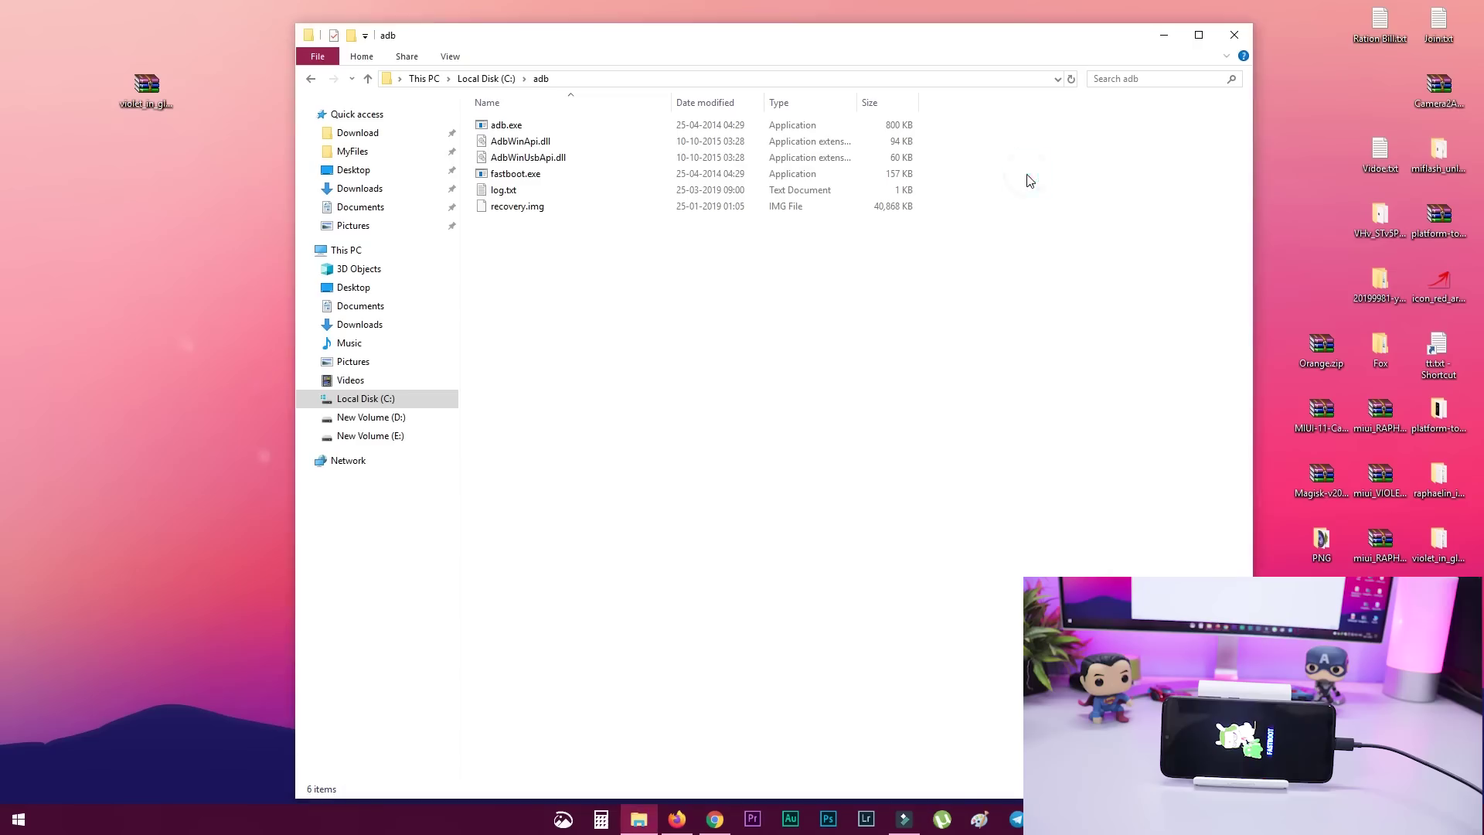
Step: Launch XiaoMiFlash.exe from the XiaoMi\XiaoMiFlash folder on Local Disk (C:) and minimize the file window
{"action": "left_click", "coordinate": [415, 398]}
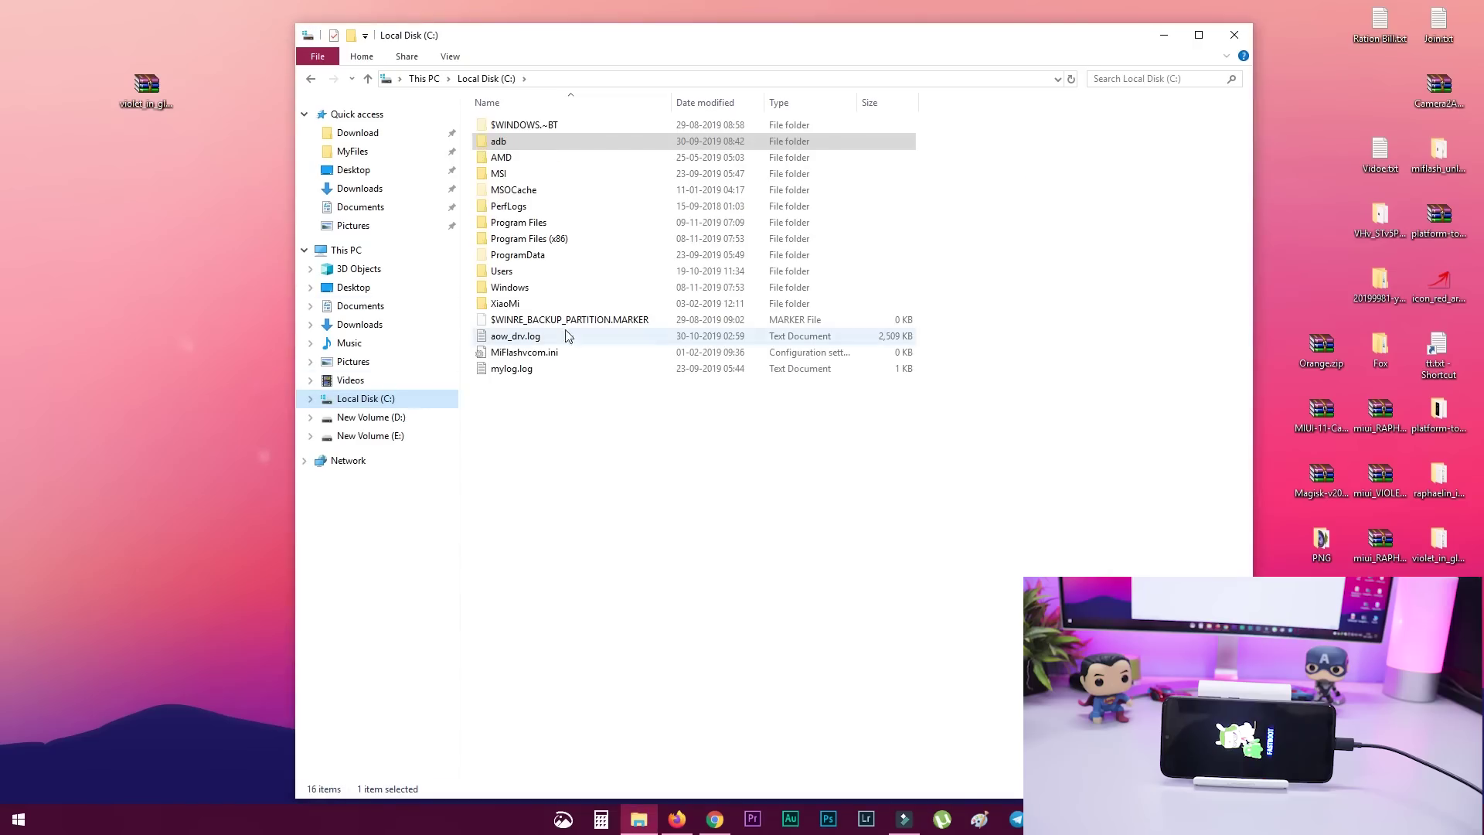
{"action": "double_click", "coordinate": [510, 303]}
{"action": "double_click", "coordinate": [533, 125]}
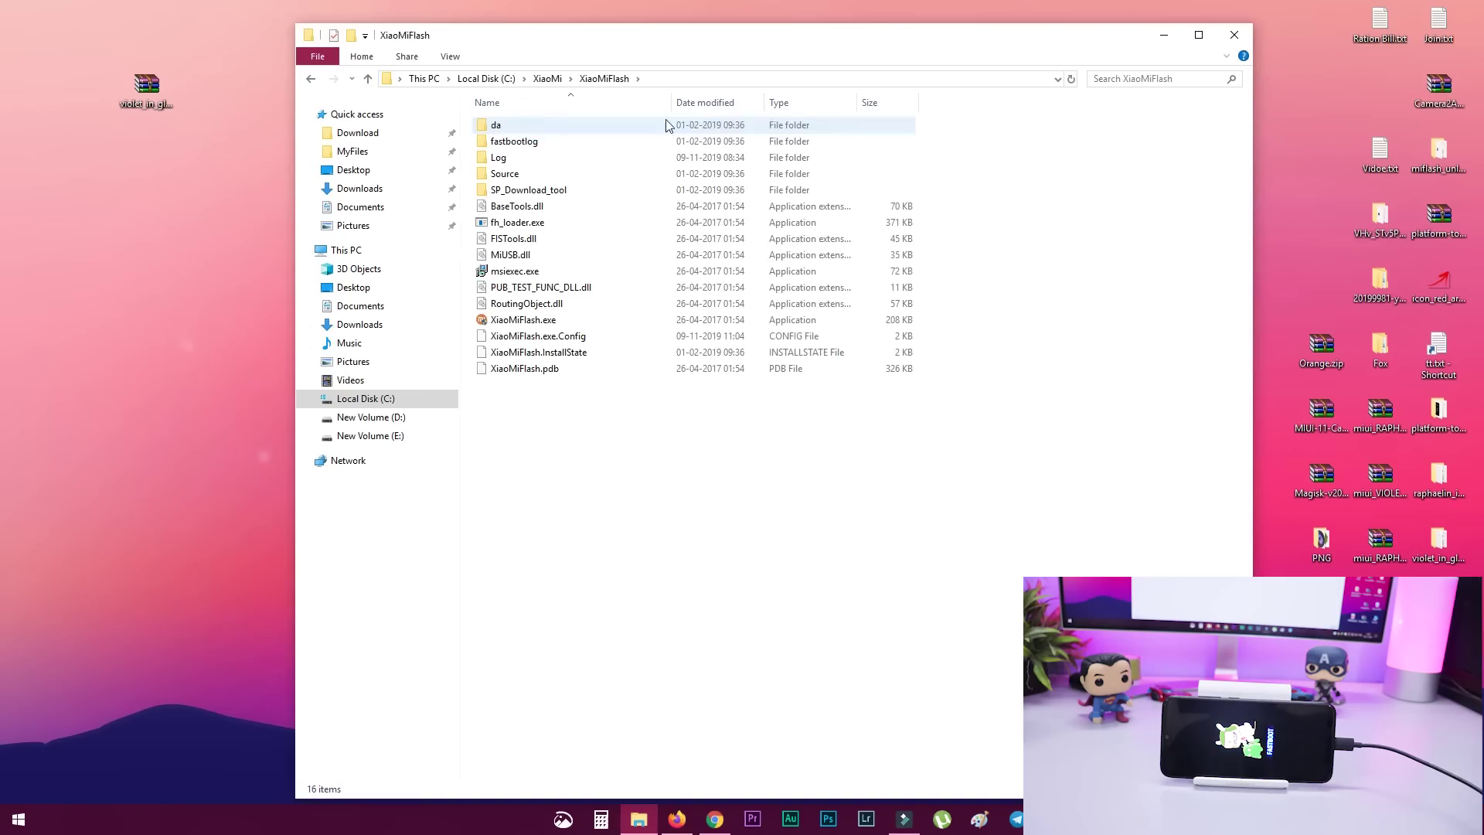
{"action": "left_click", "coordinate": [545, 321]}
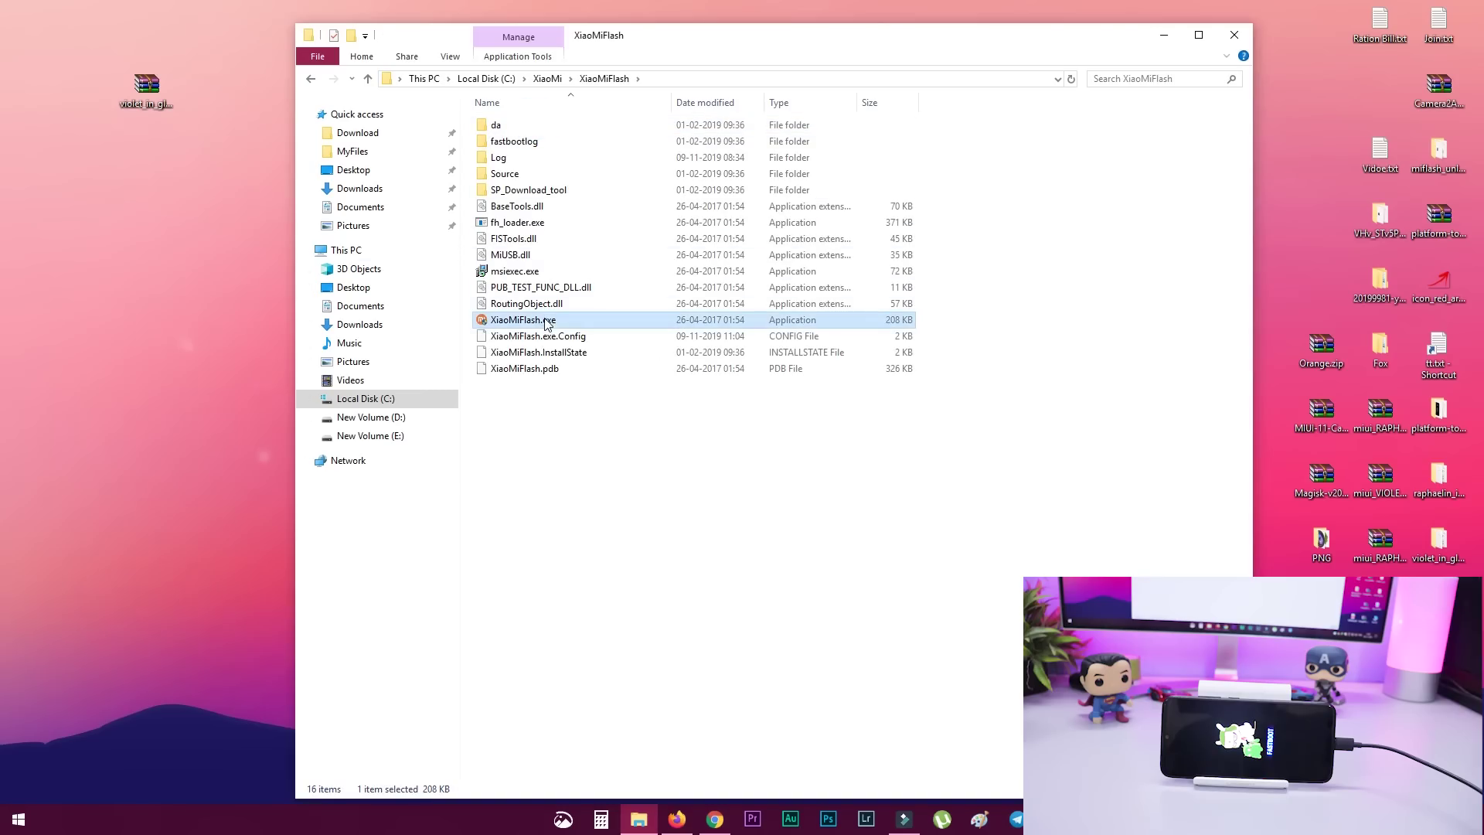
{"action": "double_click", "coordinate": [523, 319]}
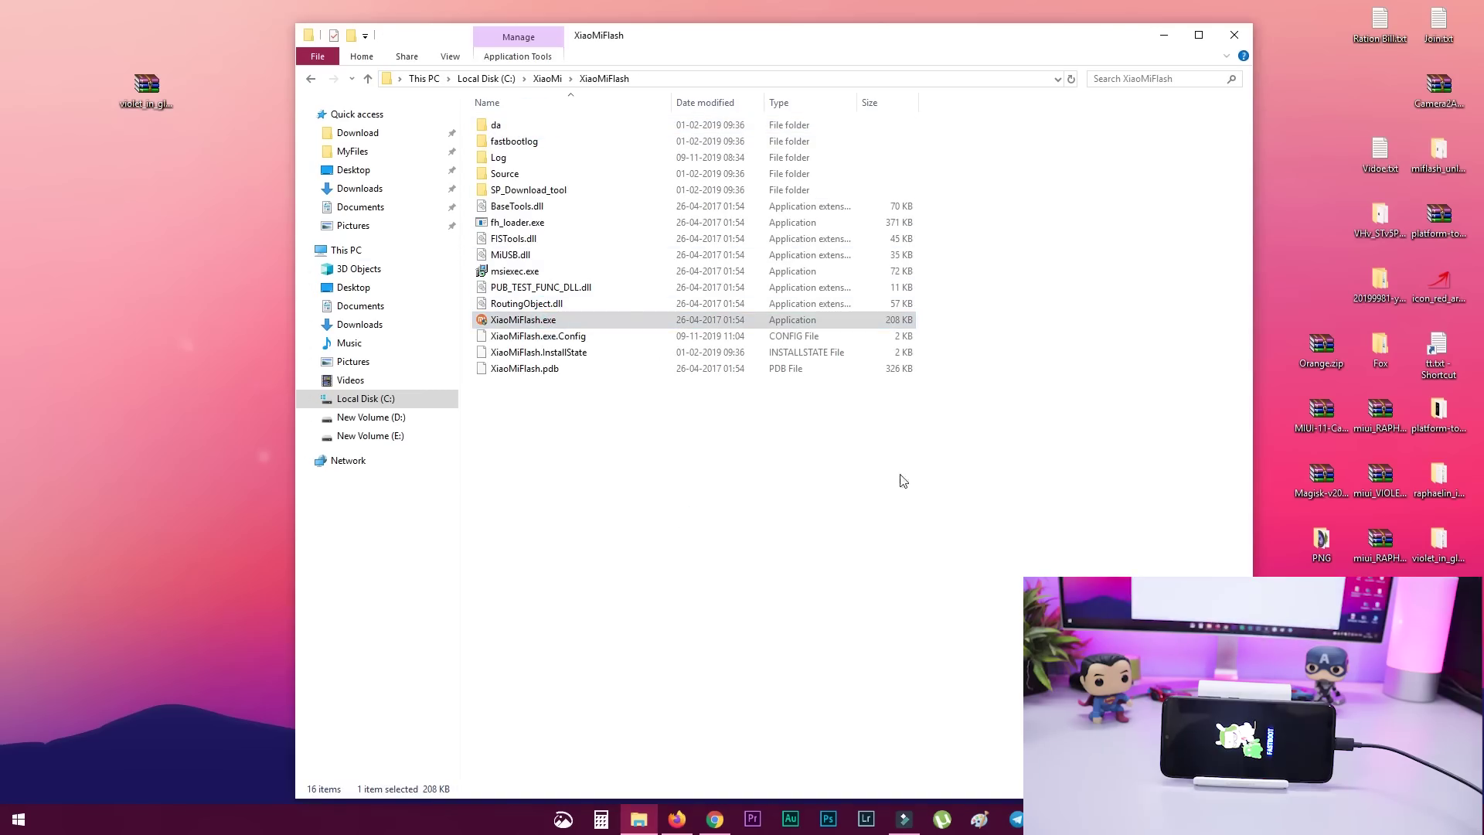
{"action": "left_click", "coordinate": [1163, 35]}
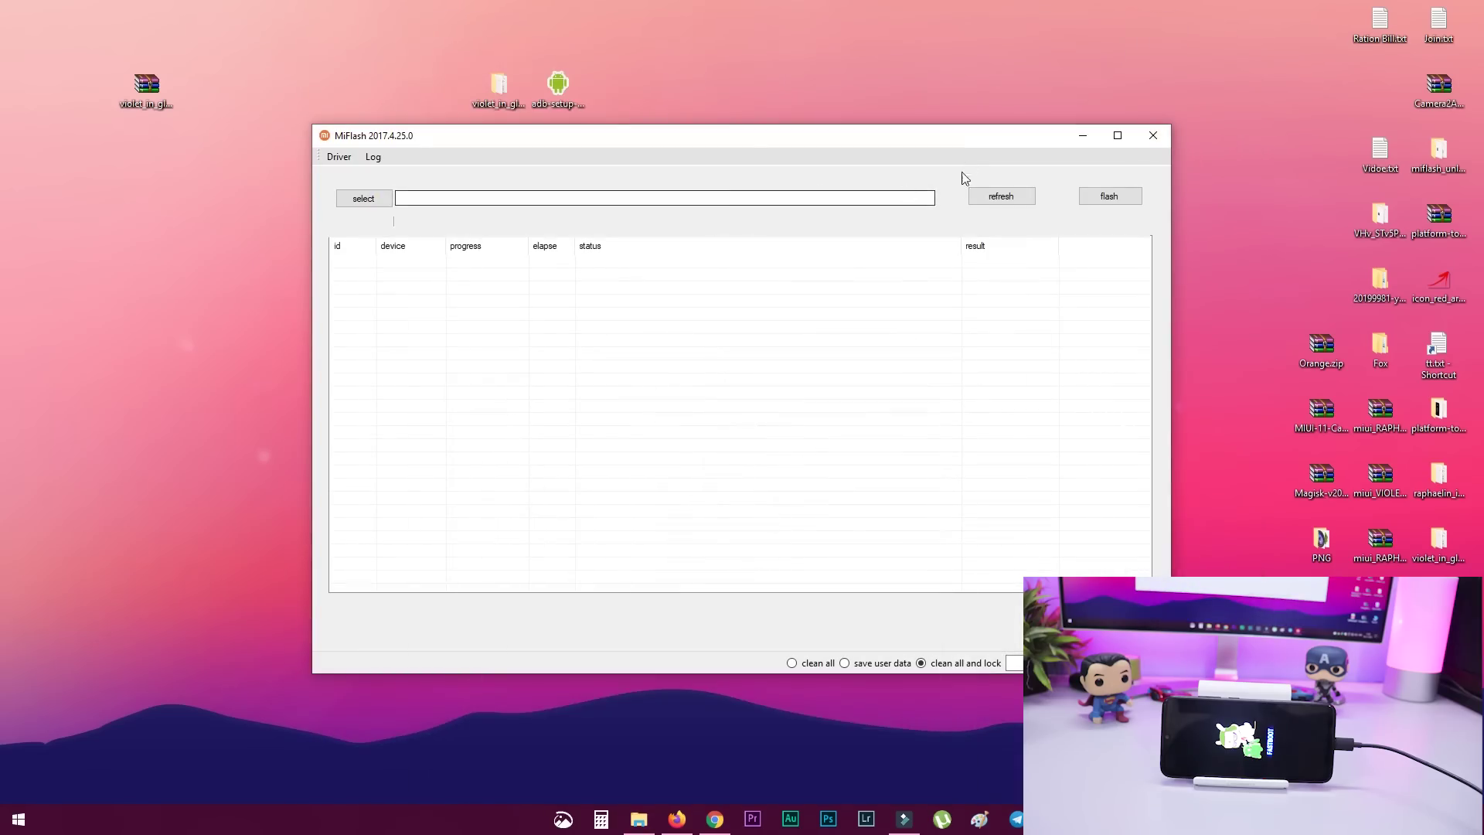
Step: Reposition the MiFlash window and set the flashing mode to clean all
{"action": "left_click_drag", "start_coordinate": [817, 127], "coordinate": [783, 57]}
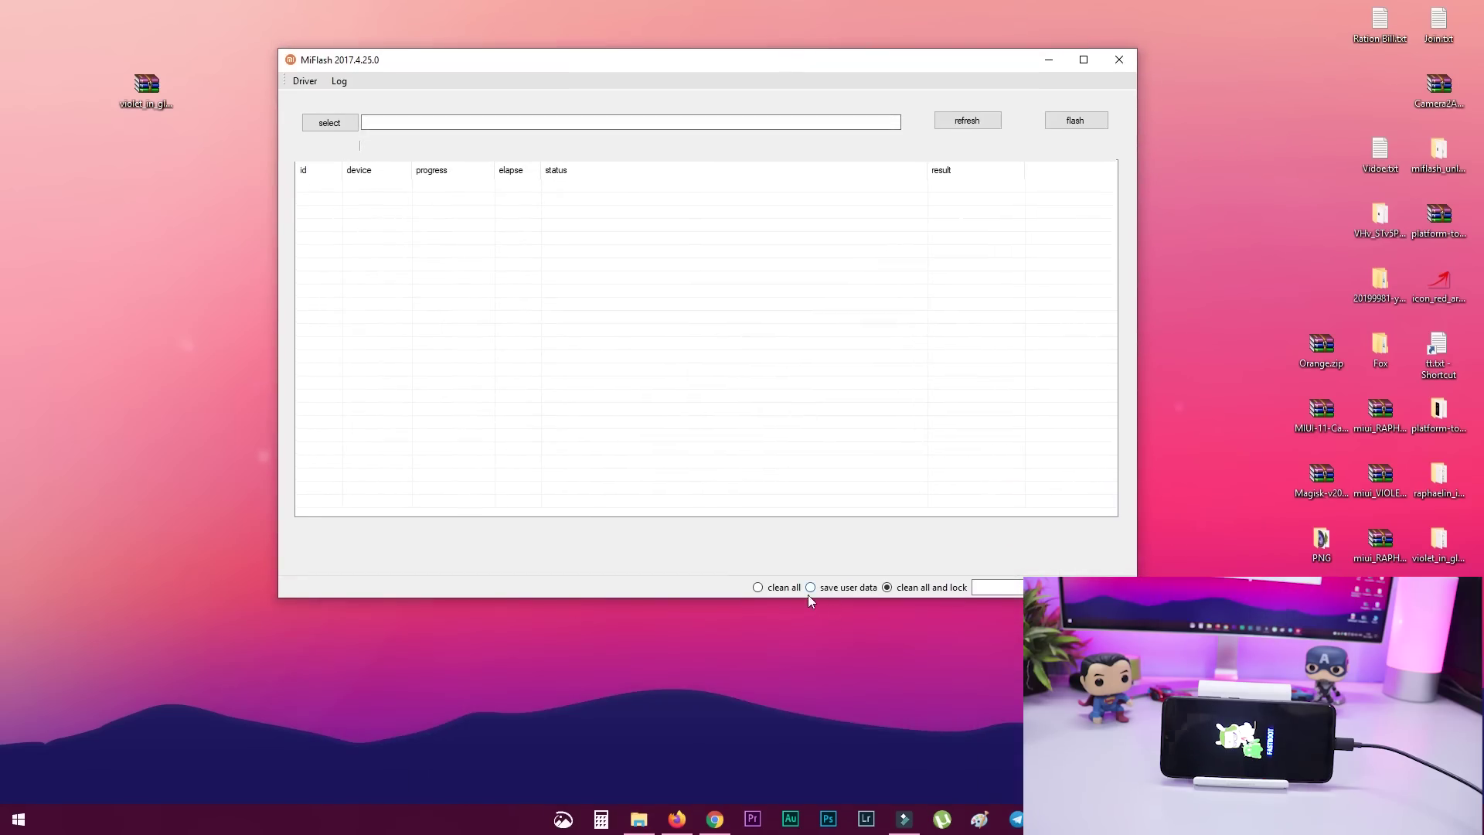
{"action": "left_click", "coordinate": [812, 588]}
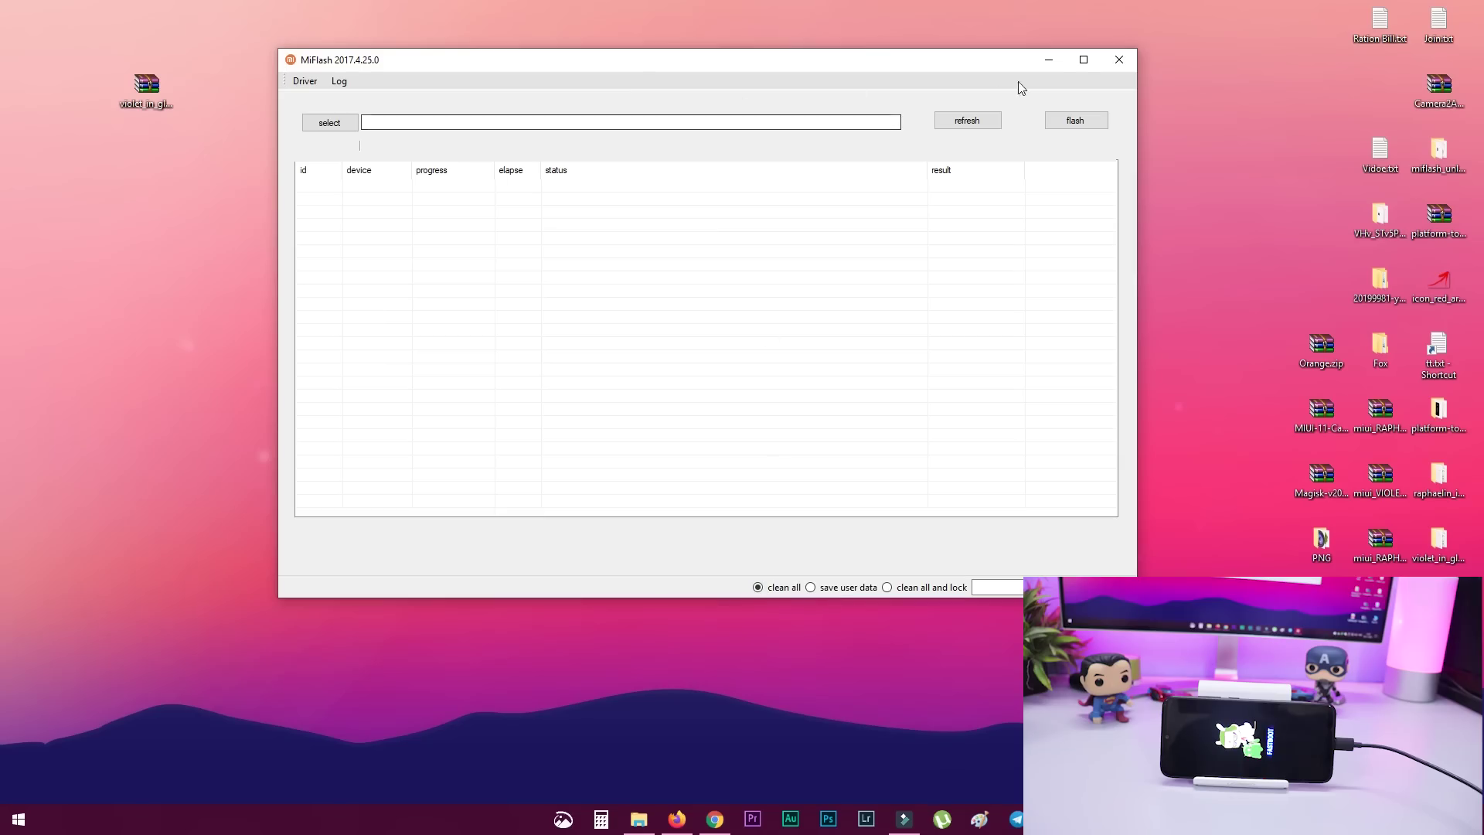
Step: Minimize MiFlash, open the extracted firmware folder on the desktop and check its images subfolder, returning to the main firmware folder
{"action": "left_click", "coordinate": [1051, 67]}
{"action": "double_click", "coordinate": [507, 99]}
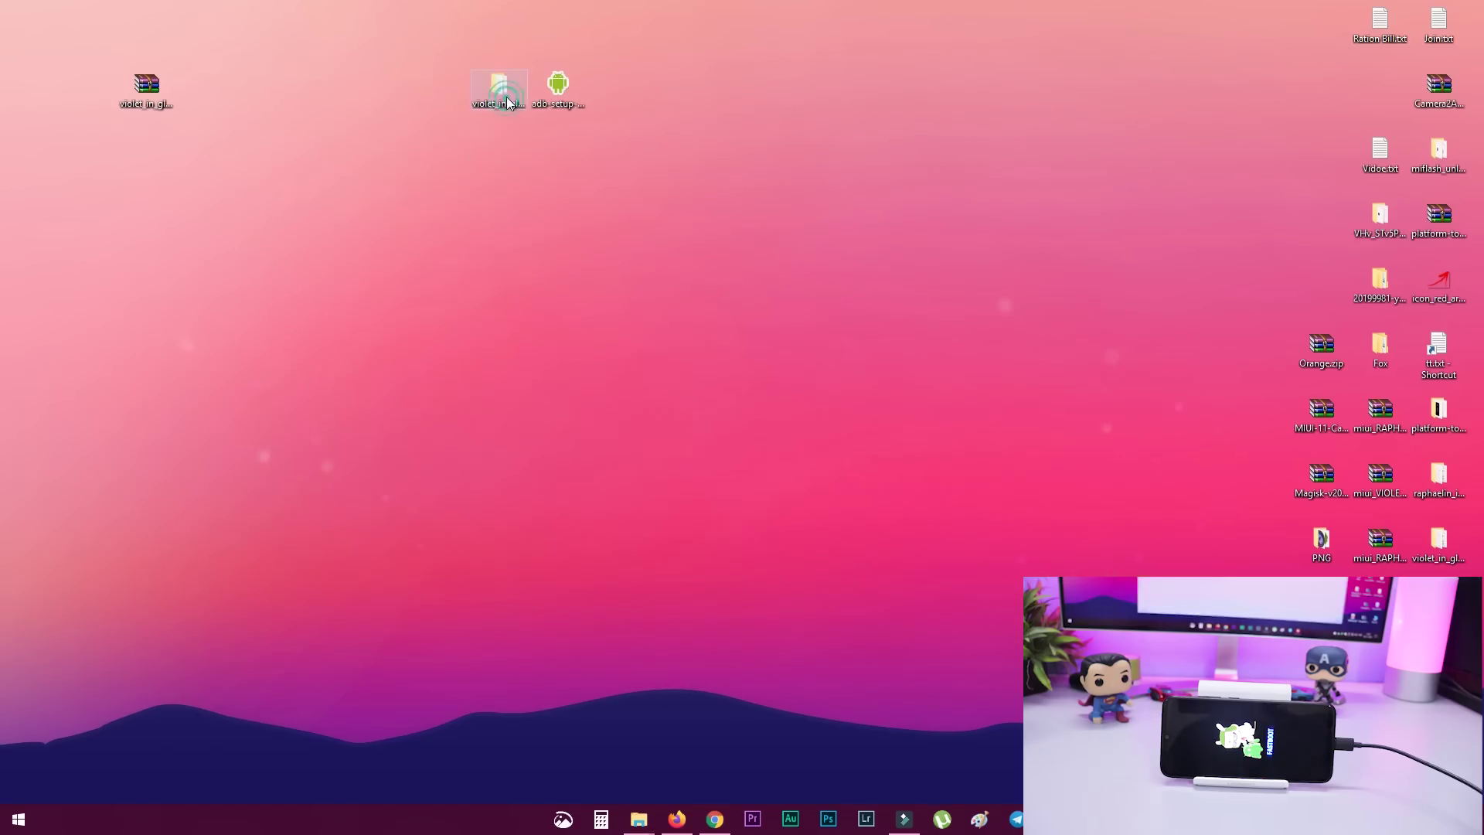
{"action": "left_click", "coordinate": [811, 58]}
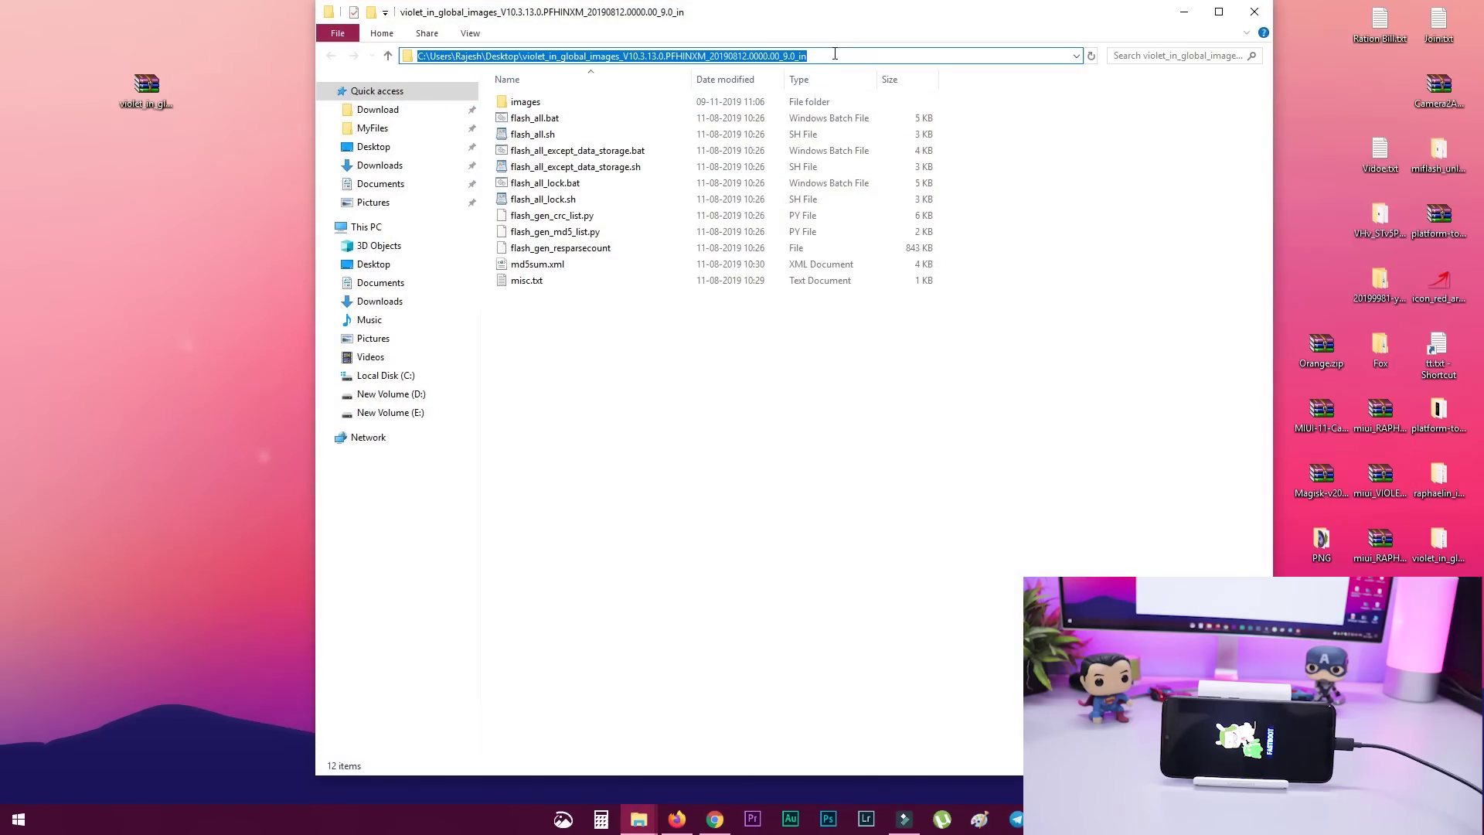
{"action": "left_click", "coordinate": [1018, 162]}
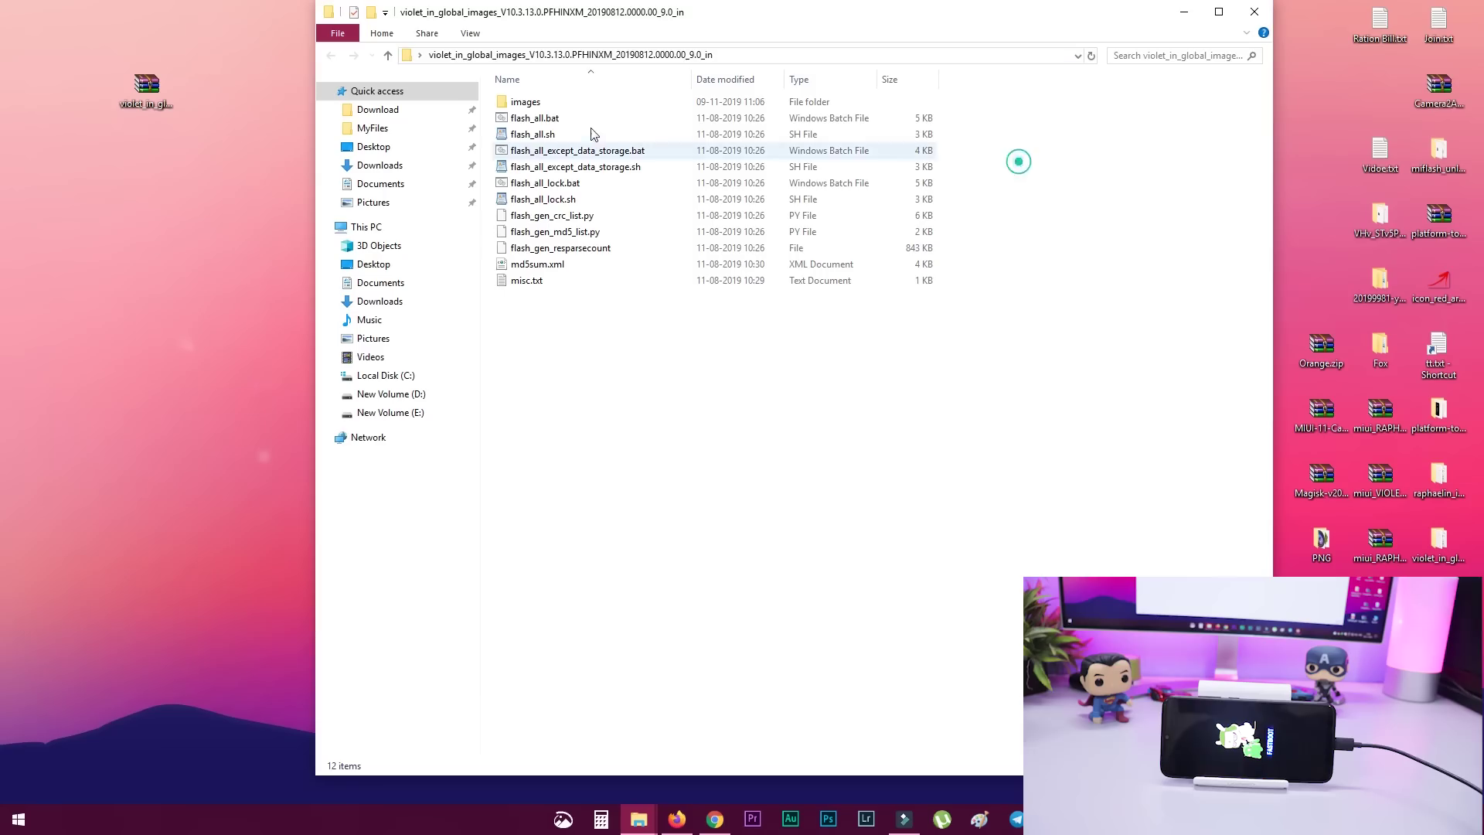
{"action": "double_click", "coordinate": [551, 100]}
{"action": "left_click", "coordinate": [388, 56]}
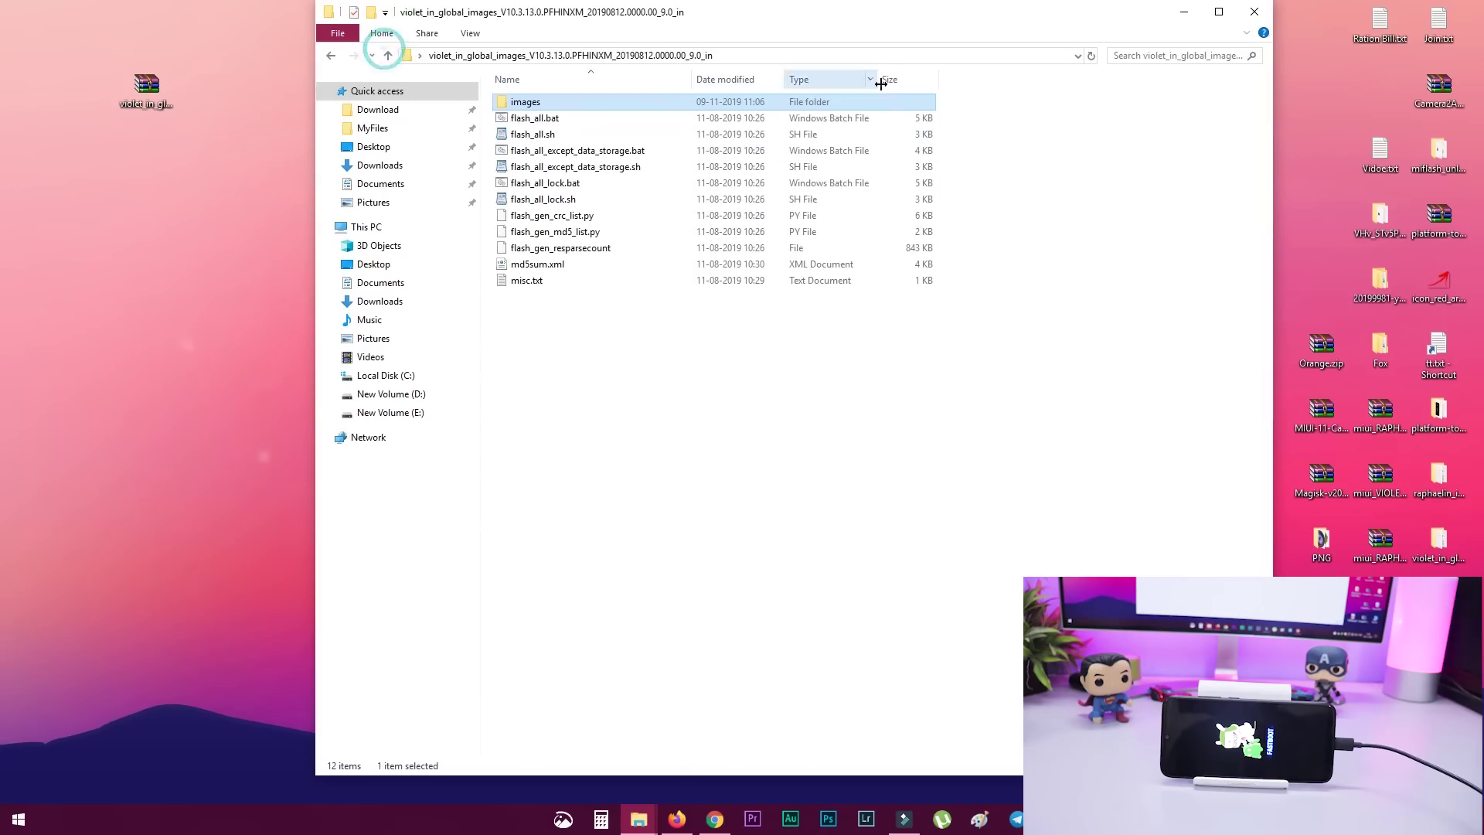
Step: Copy the full path of the extracted firmware folder and paste it as the firmware path in MiFlash
{"action": "left_click", "coordinate": [882, 53]}
{"action": "key", "text": "cmd+c"}
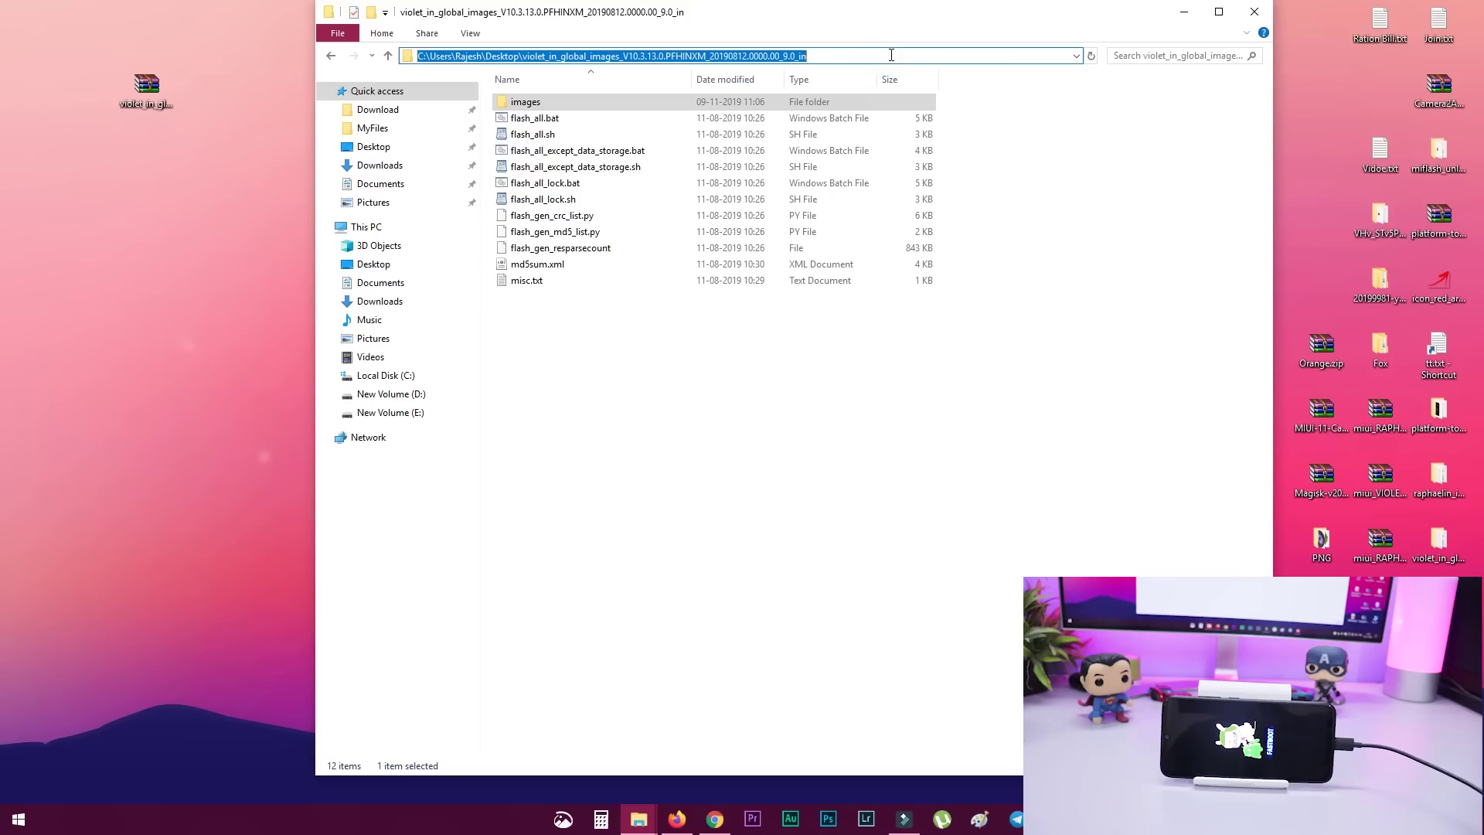
{"action": "right_click", "coordinate": [776, 56]}
{"action": "left_click", "coordinate": [811, 107]}
{"action": "left_click", "coordinate": [1183, 12]}
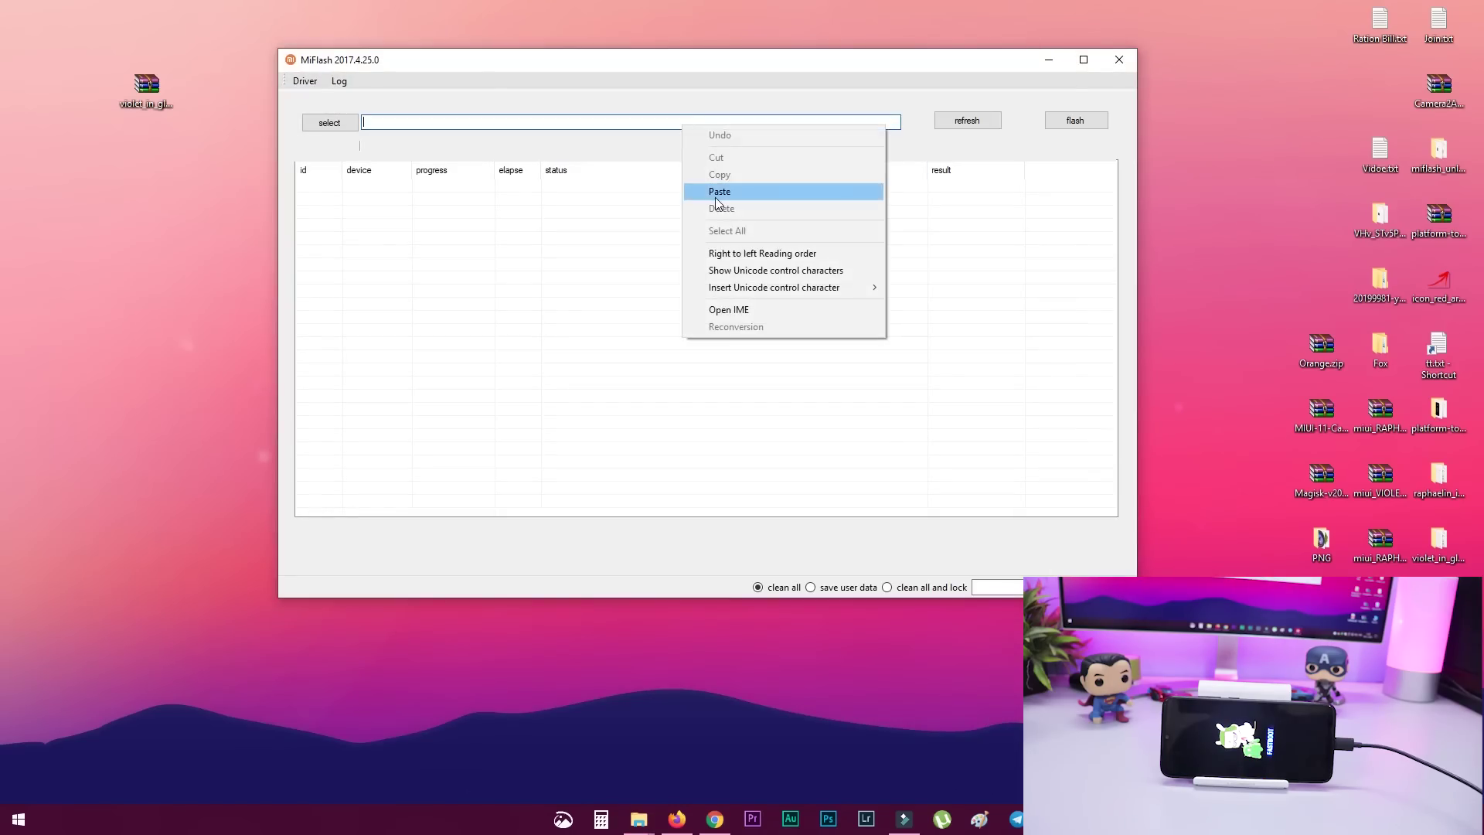
{"action": "left_click", "coordinate": [716, 199]}
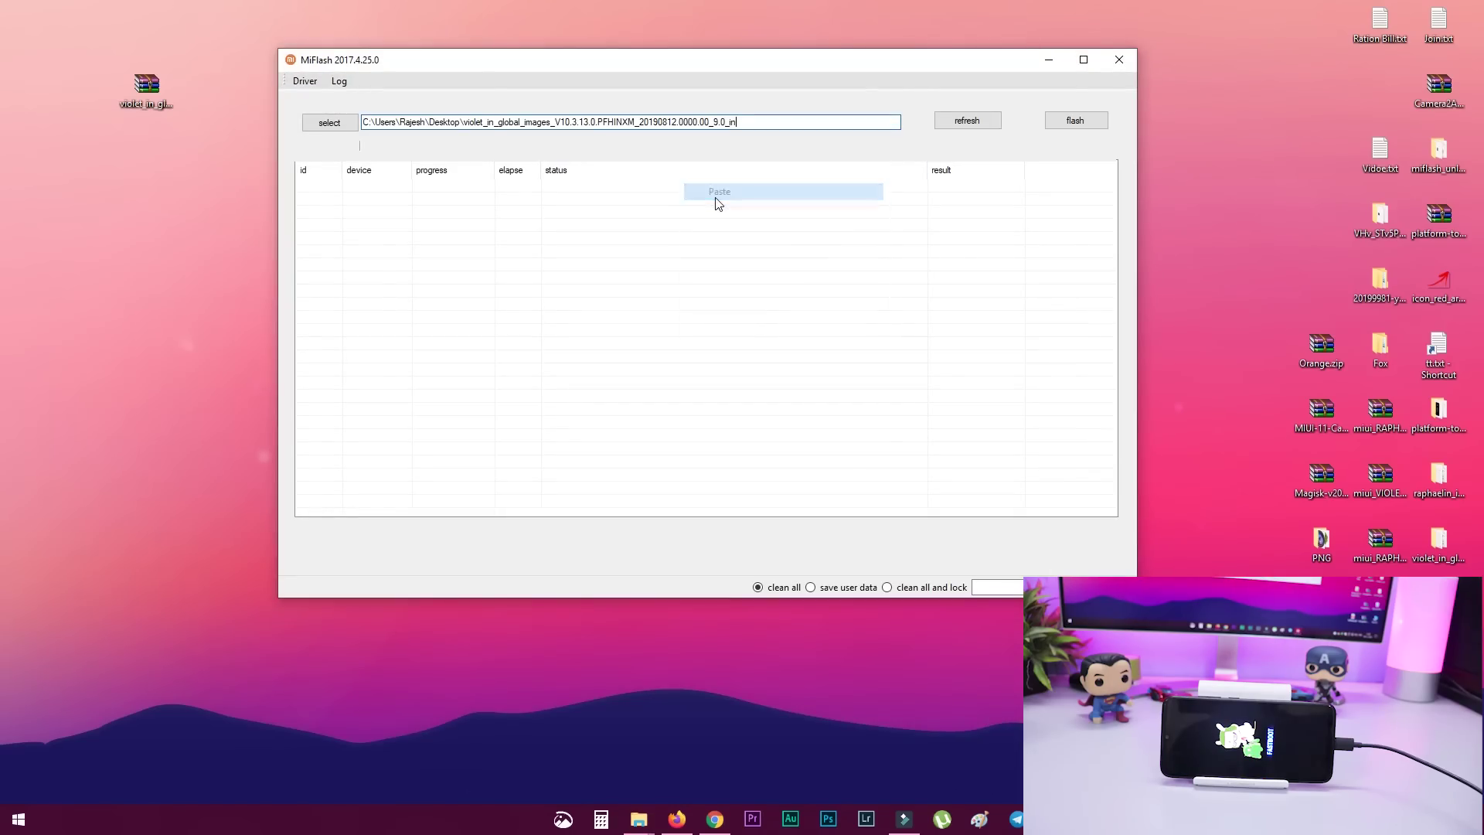
Step: Refresh the MiFlash device list and start flashing the connected phone with clean all
{"action": "left_click", "coordinate": [972, 121]}
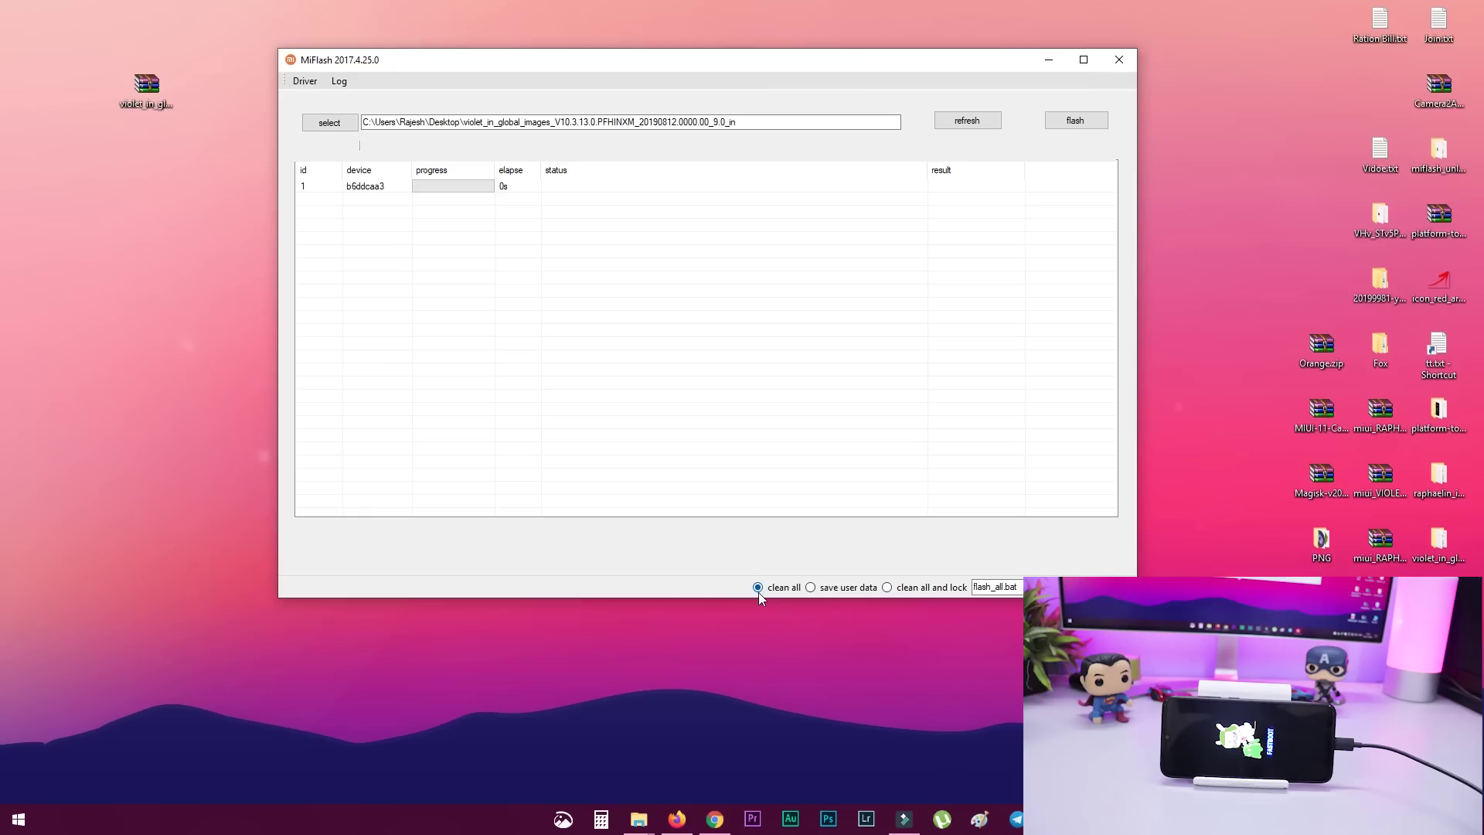
{"action": "left_click", "coordinate": [1067, 121]}
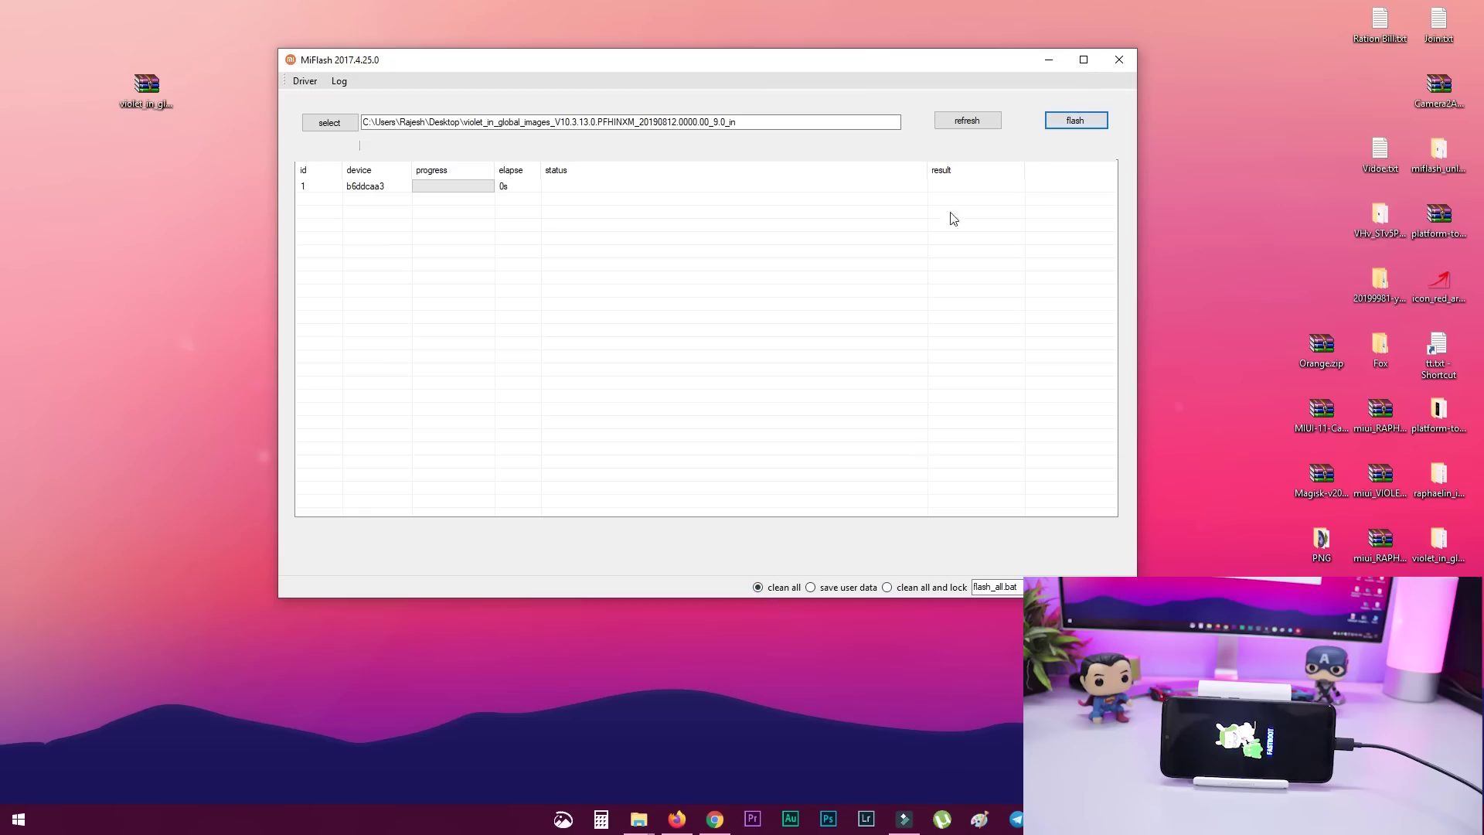